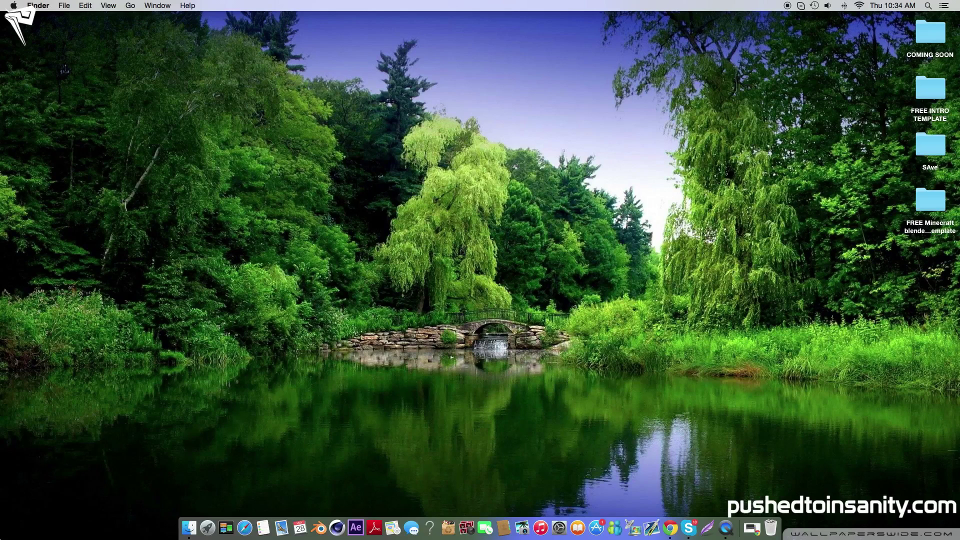
Step: Open and preview TOONISH.ttf from the Minecraft intro template folder
double_click(929, 201)
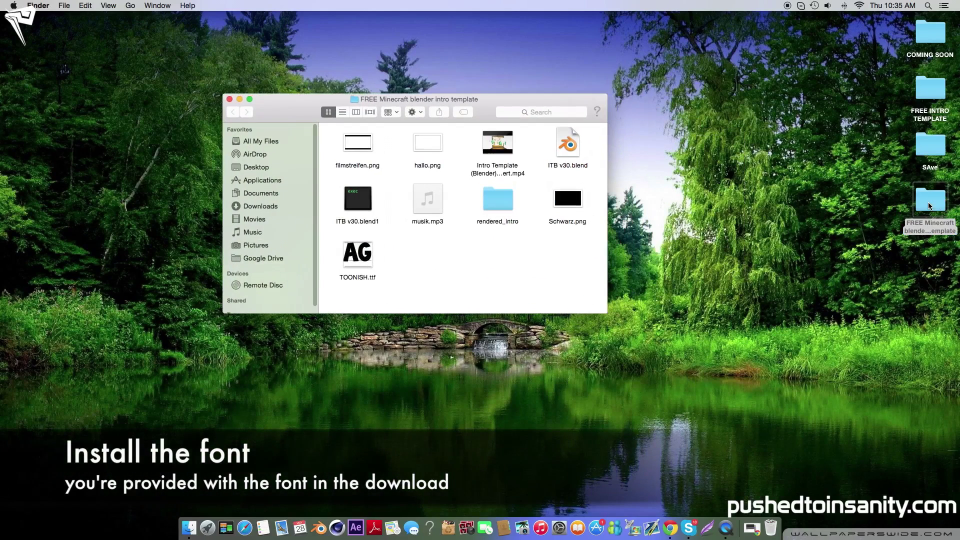
left_click(360, 251)
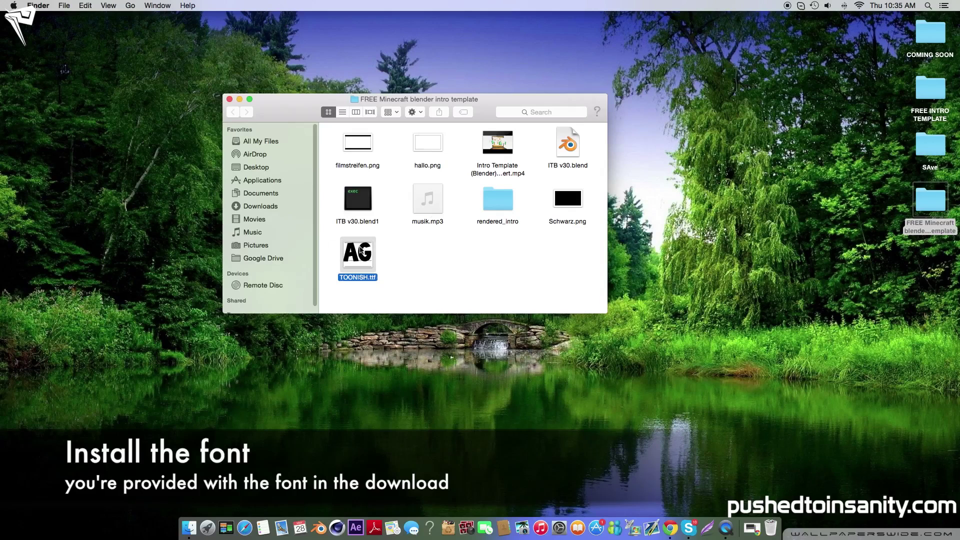
double_click(361, 251)
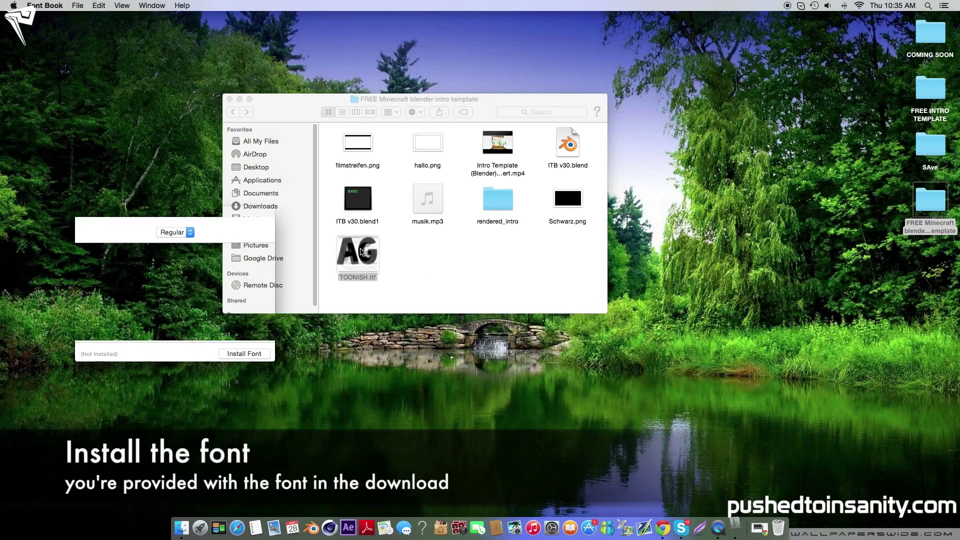
Step: Install TOONISH.ttf in Font Book, ticking it despite the validation warning, and close Font Book
left_click(248, 355)
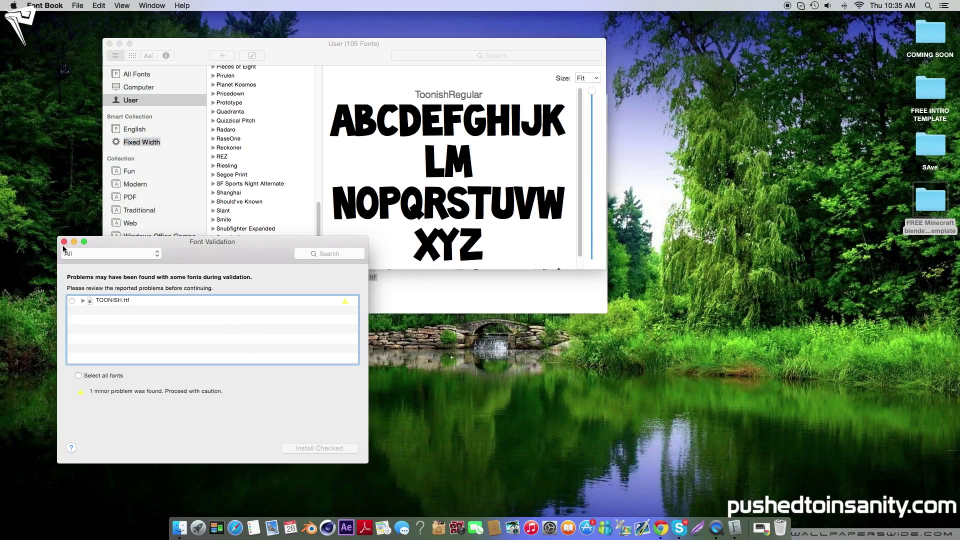
left_click(71, 300)
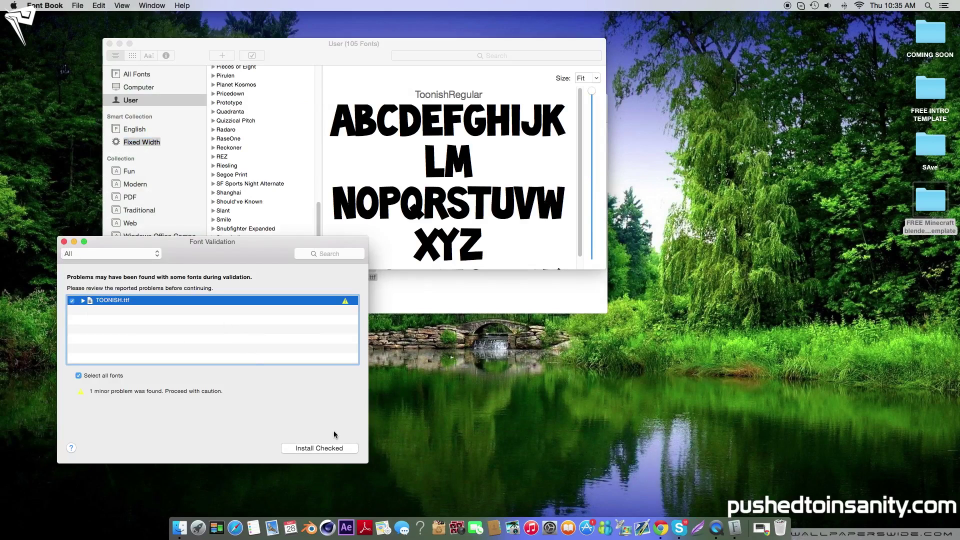
left_click(319, 448)
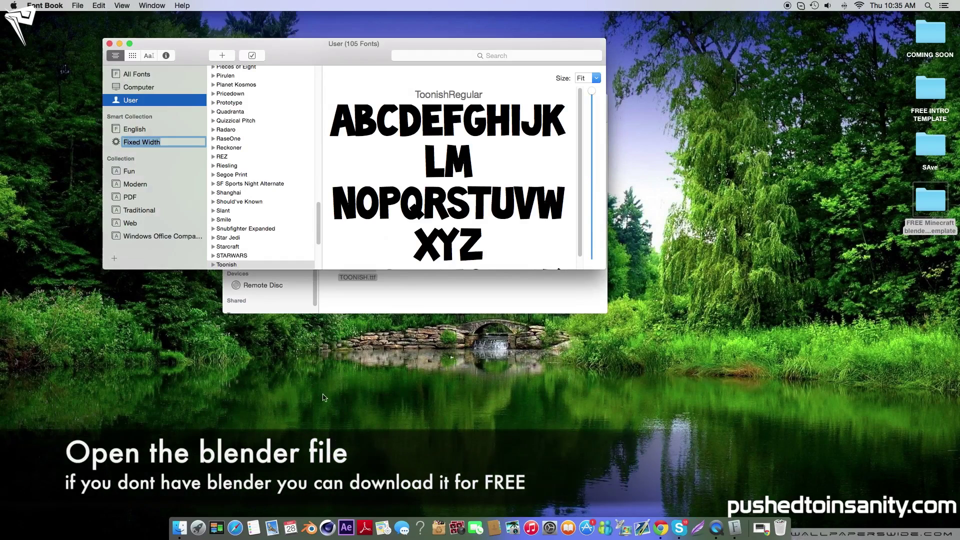
left_click(110, 46)
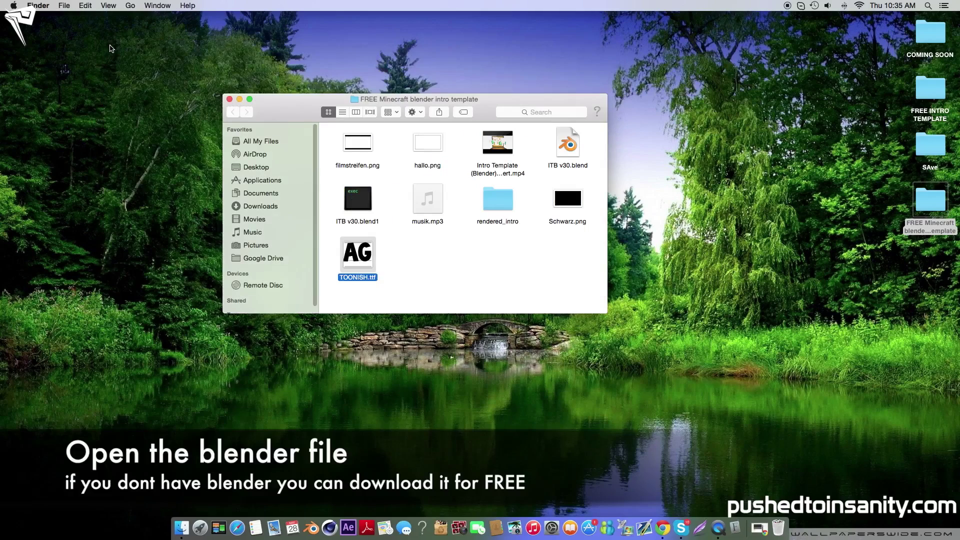
left_click(410, 268)
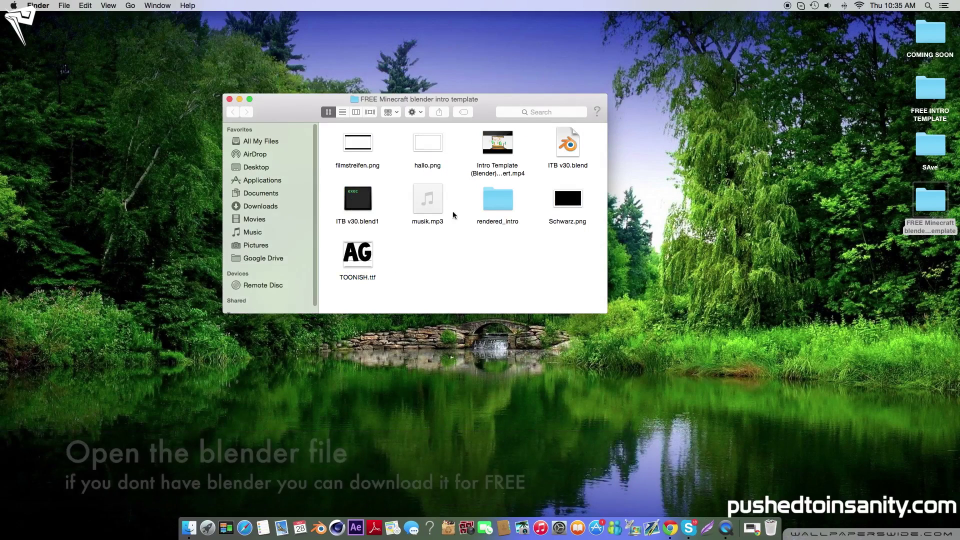
Step: Launch ITB v30.blend and scrub the timeline to frame 96, where the chest is open
double_click(571, 149)
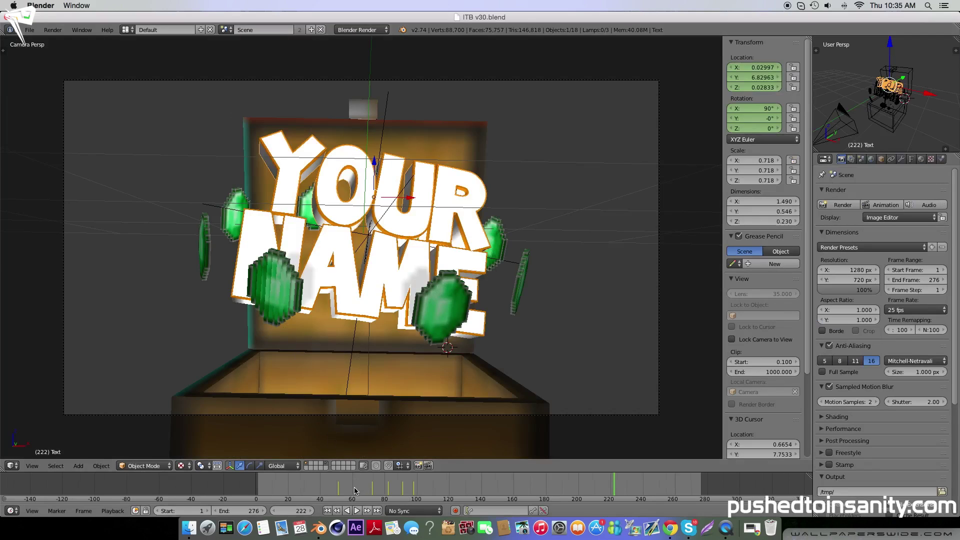
left_click_drag(413, 481, 412, 484)
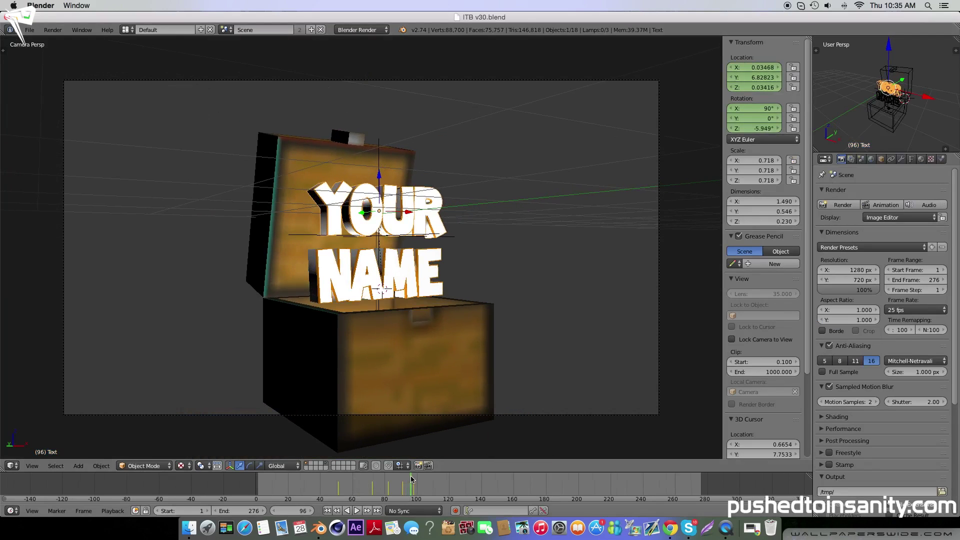
mouse_move(360, 484)
left_mouse_down()
mouse_move(540, 501)
mouse_move(411, 498)
left_mouse_up()
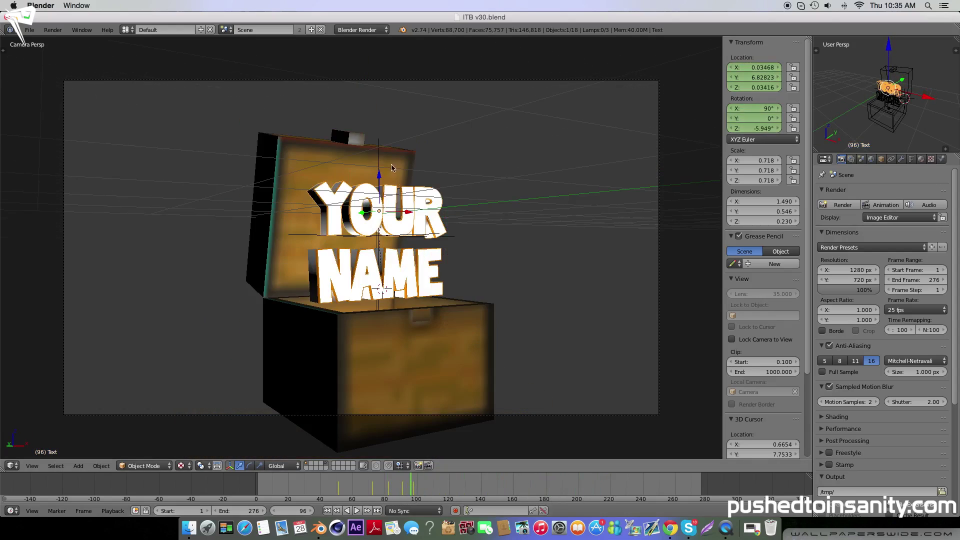
Step: Select the white YOUR text object and select all its letters in Edit Mode
right_click(437, 203)
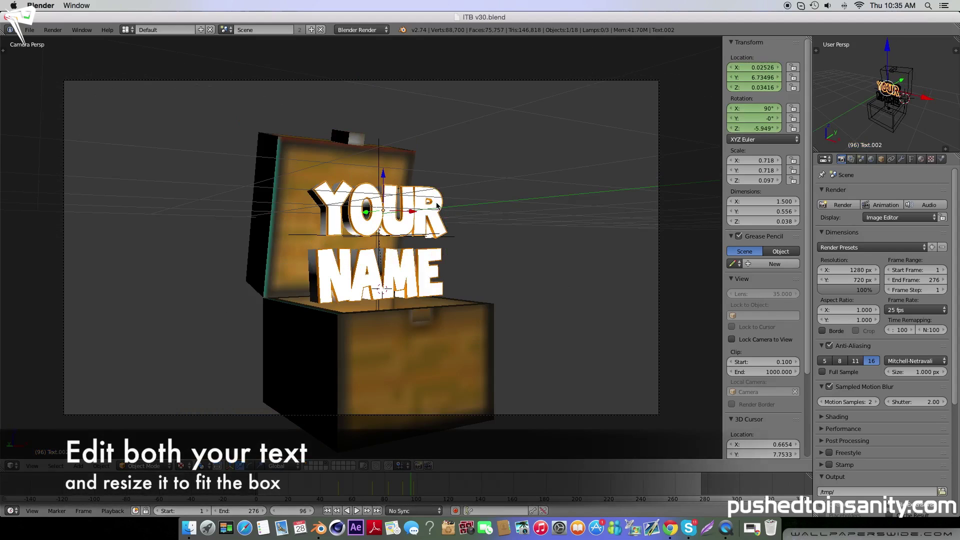
key("Tab")
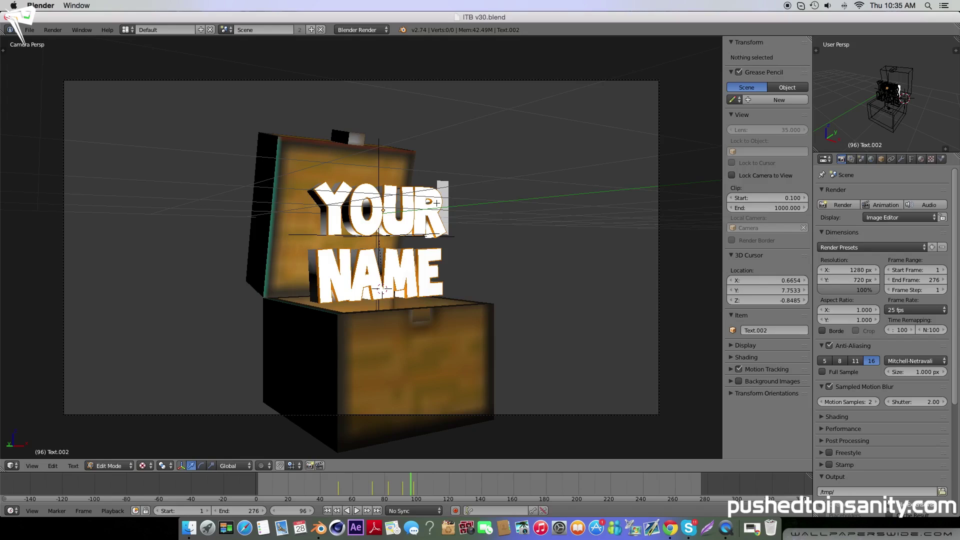
key("Left")
key("Left")
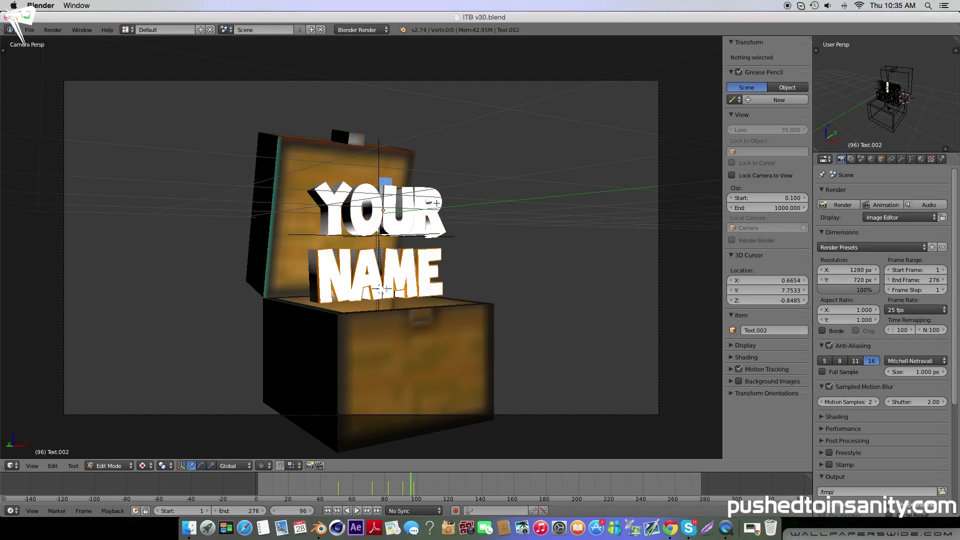
key("Right")
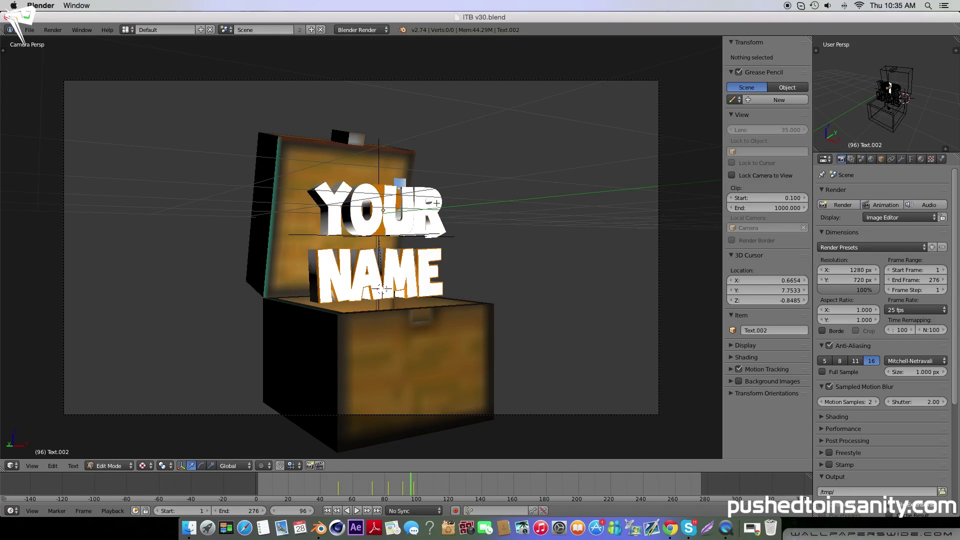
key("ctrl+a")
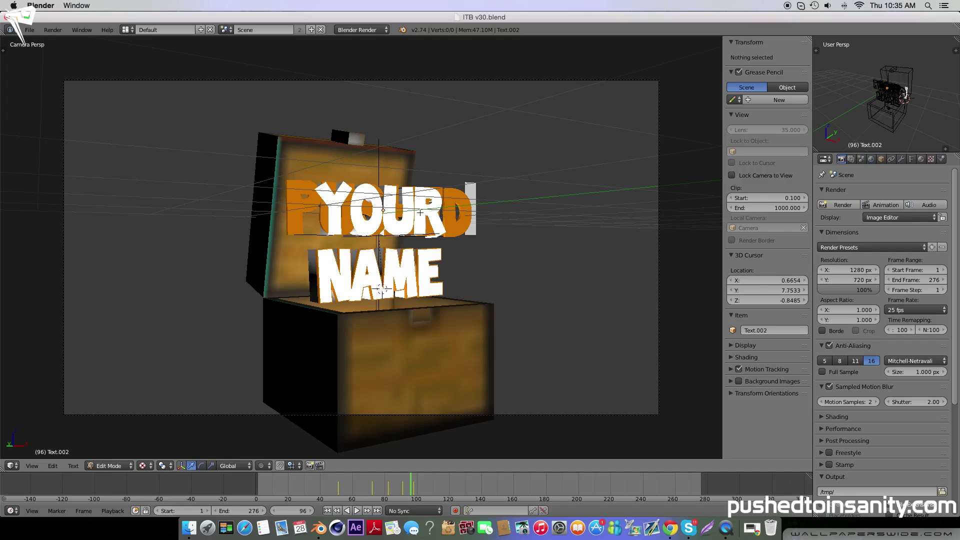
key("Tab")
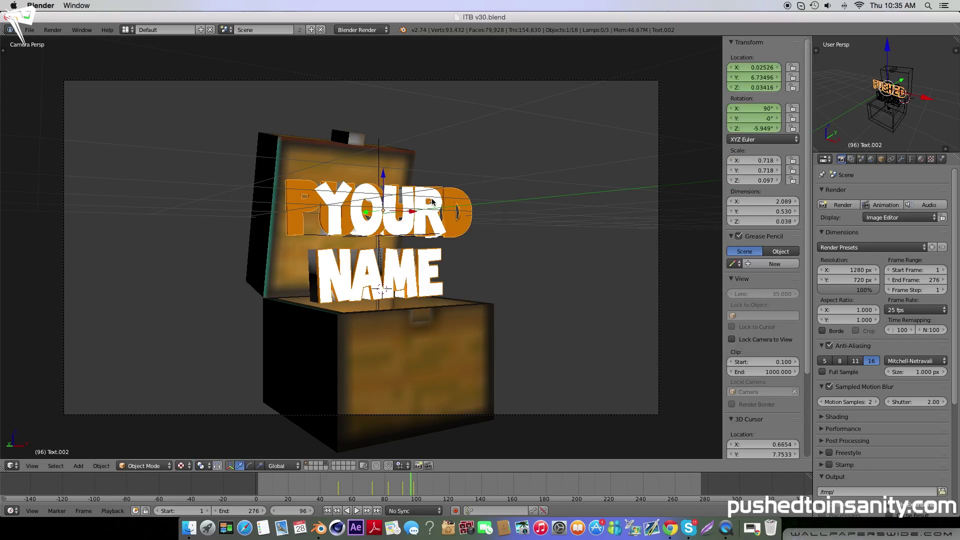
Step: Reselect the top text object and backspace the old word so it reads PUSHED
right_click(437, 202)
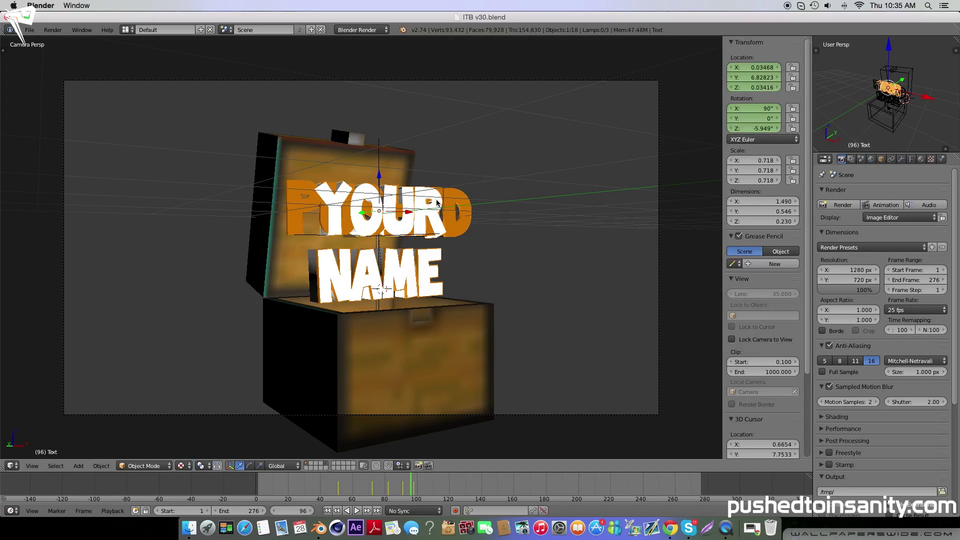
key("Tab")
key("BackSpace")
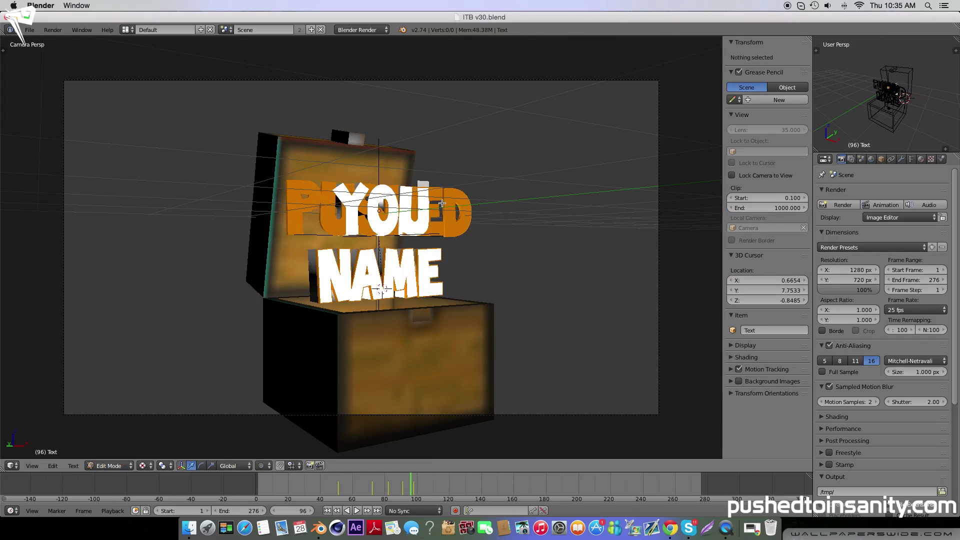
key("BackSpace")
key("BackSpace")
key("BackSpace")
type("PUSH")
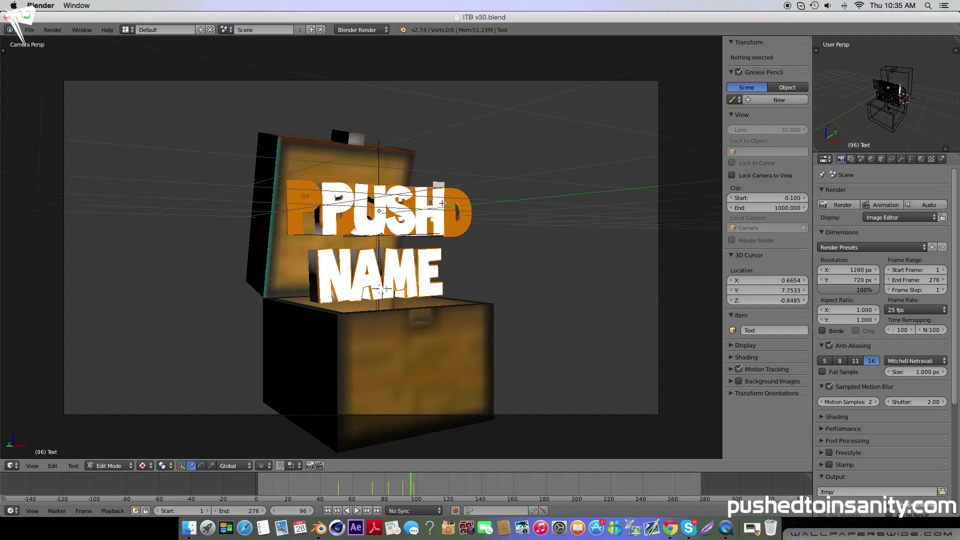
type("ED")
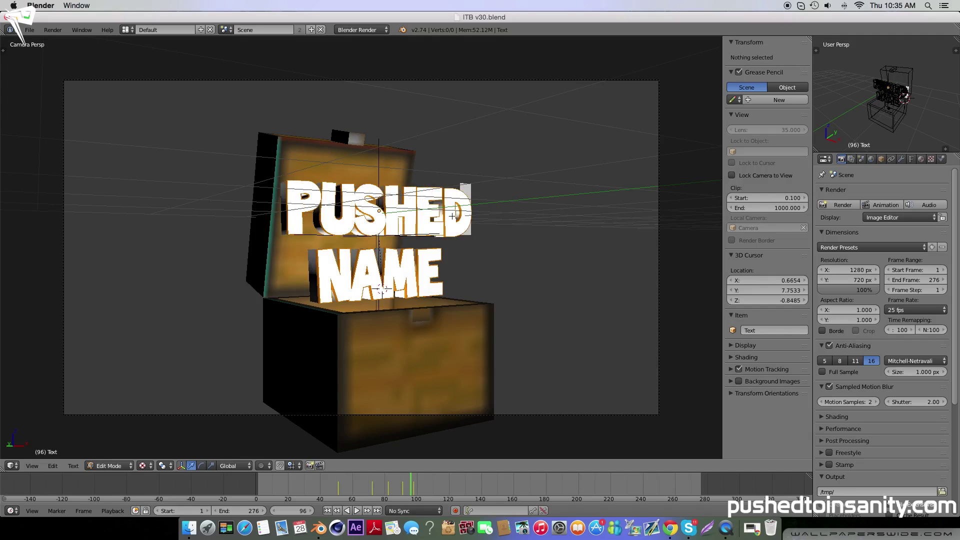
Step: Reduce the white PUSHED text's Font Size to 0.76
left_click(912, 159)
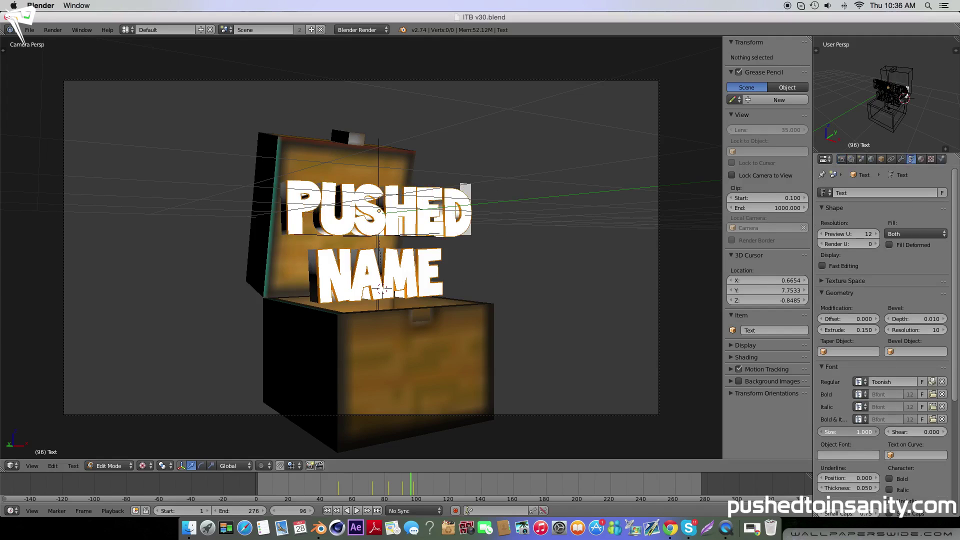
mouse_move(847, 432)
left_mouse_down()
mouse_move(825, 432)
mouse_move(845, 432)
mouse_move(834, 432)
left_mouse_up()
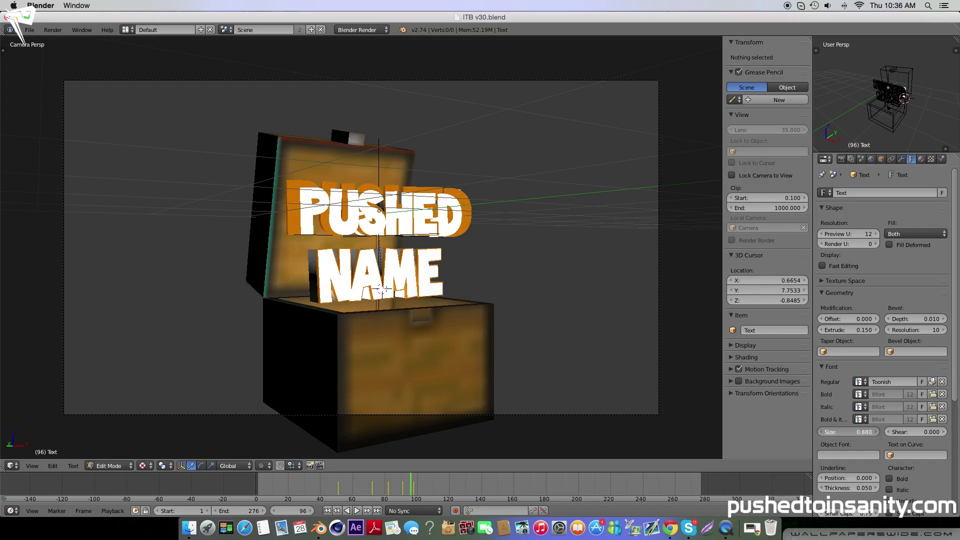
key("Tab")
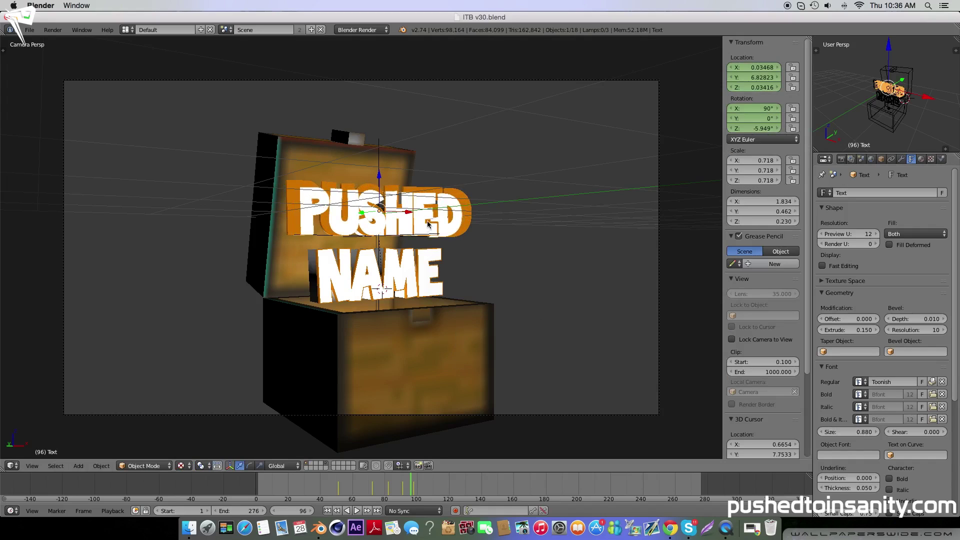
Step: Set the orange PUSHED outline layer's size to 0.88
right_click(466, 203)
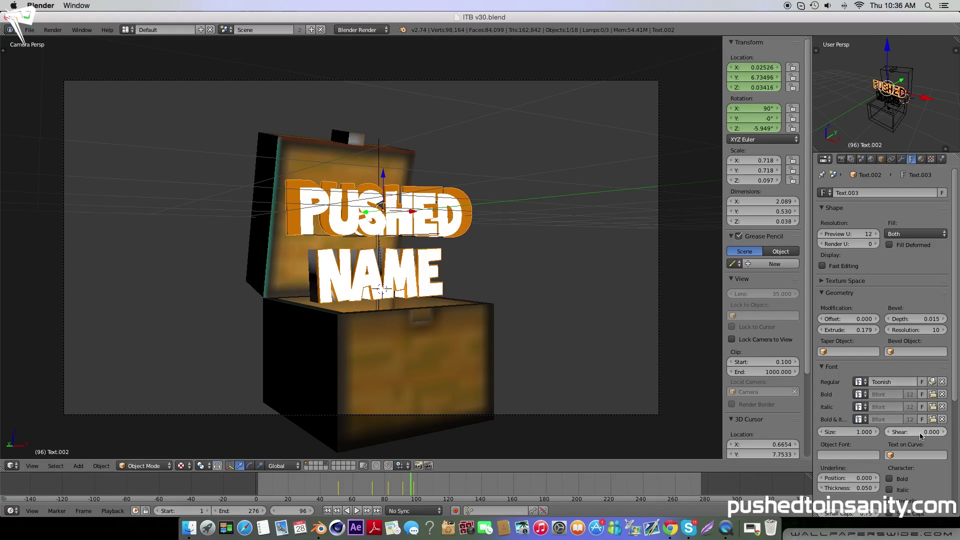
left_click_drag(884, 432, 859, 434)
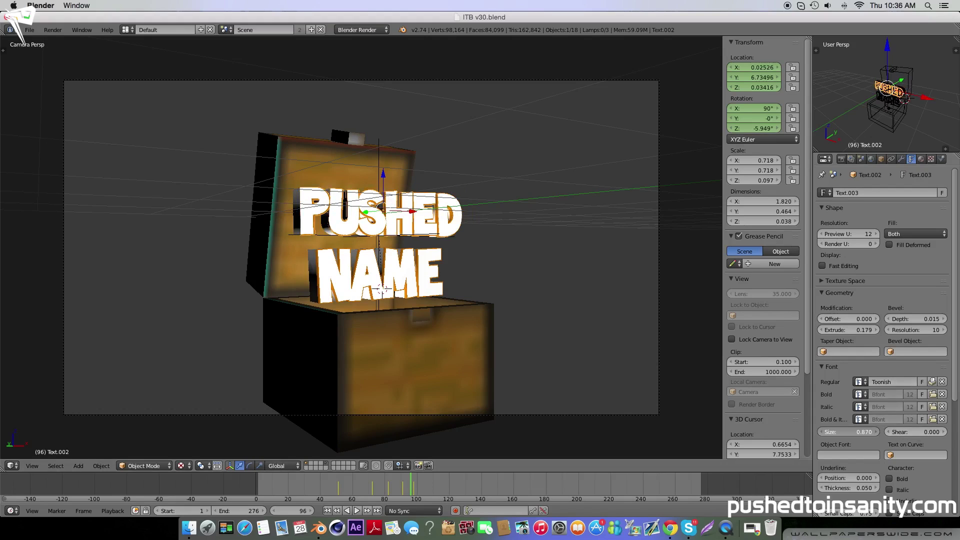
left_click_drag(859, 433, 863, 434)
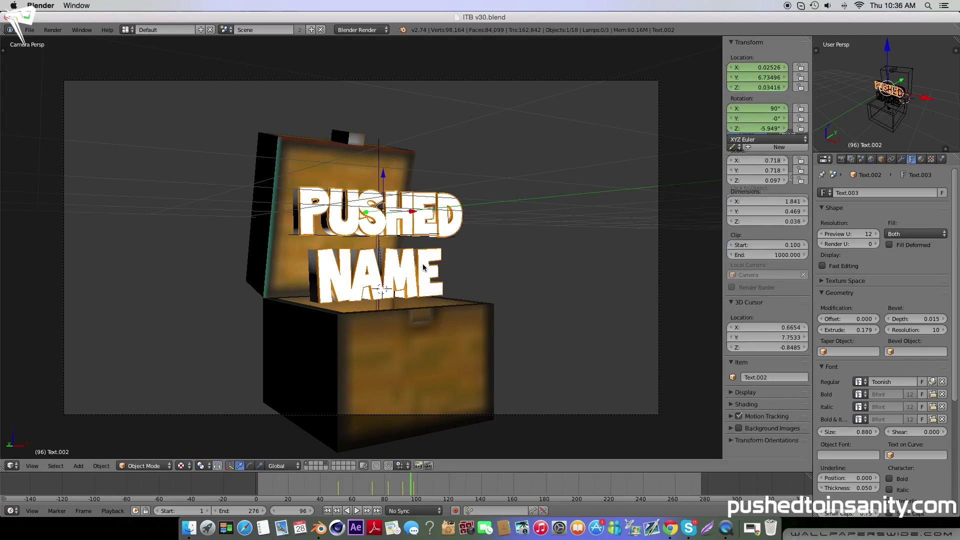
Step: Replace NAME with INSANITY on the white text layer
right_click(424, 269)
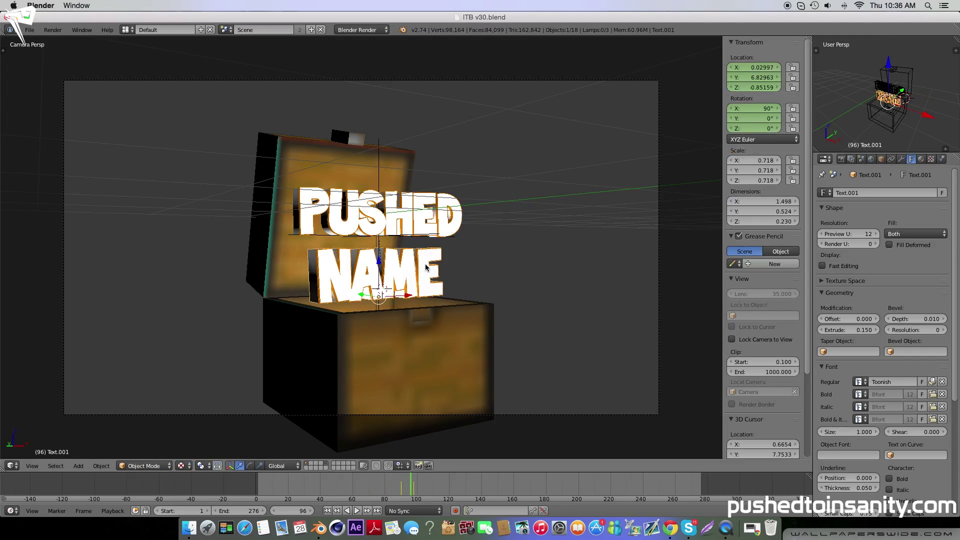
key("Tab")
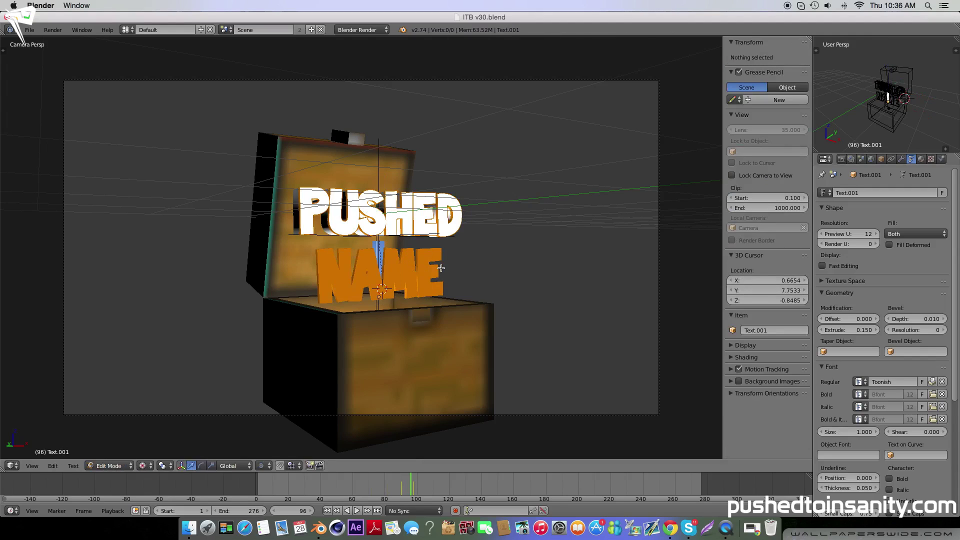
key("BackSpace")
key("BackSpace")
key("BackSpace")
type("INSAN")
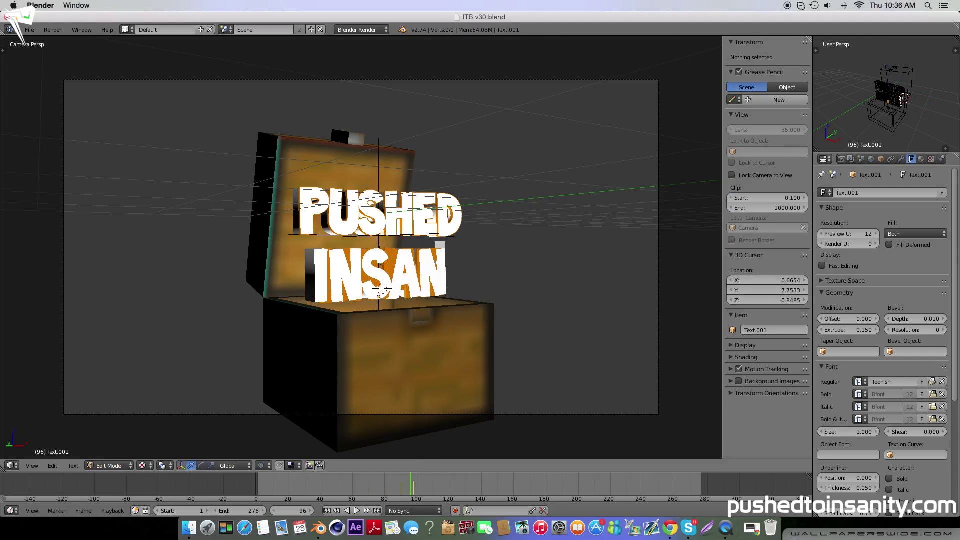
type("ITY")
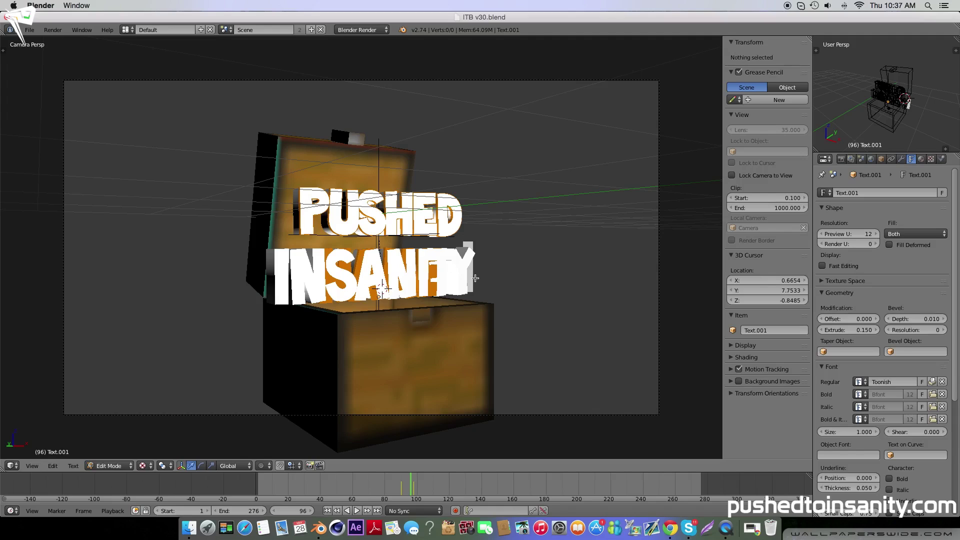
key("Tab")
Step: Replace the orange layer's NAME text with INSANITY
right_click(359, 268)
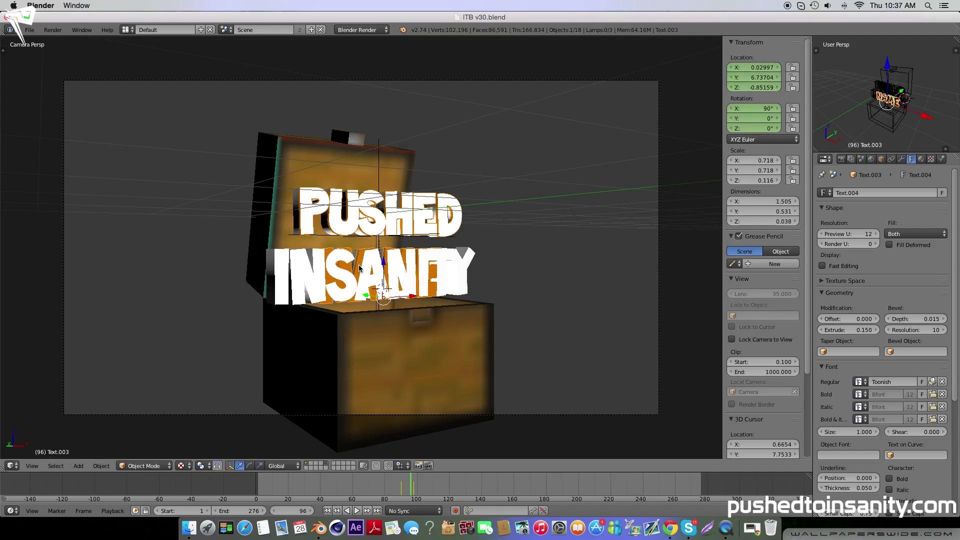
key("Tab")
key("BackSpace")
key("BackSpace")
key("BackSpace")
type("ITY")
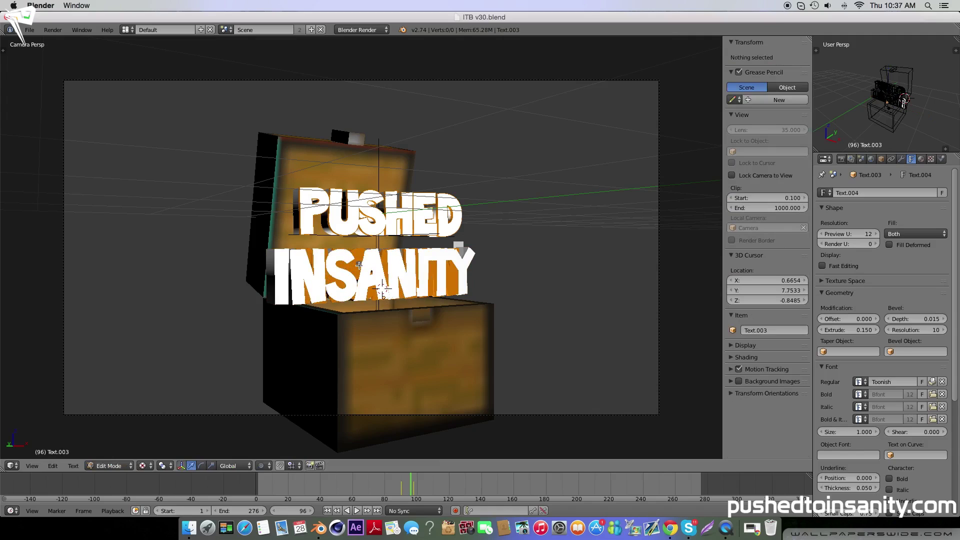
key("ctrl+a")
key("BackSpace")
key("BackSpace")
key("BackSpace")
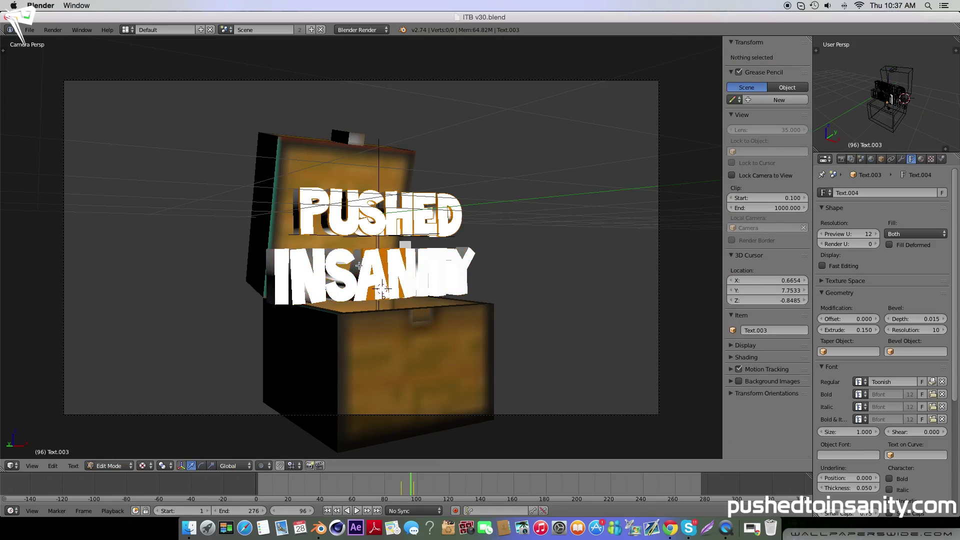
key("BackSpace")
type("ITY")
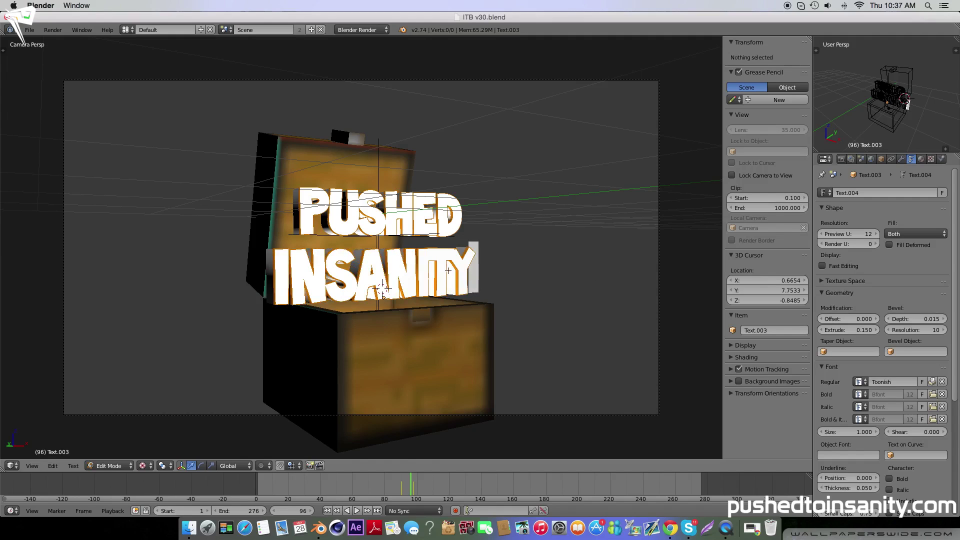
key("Tab")
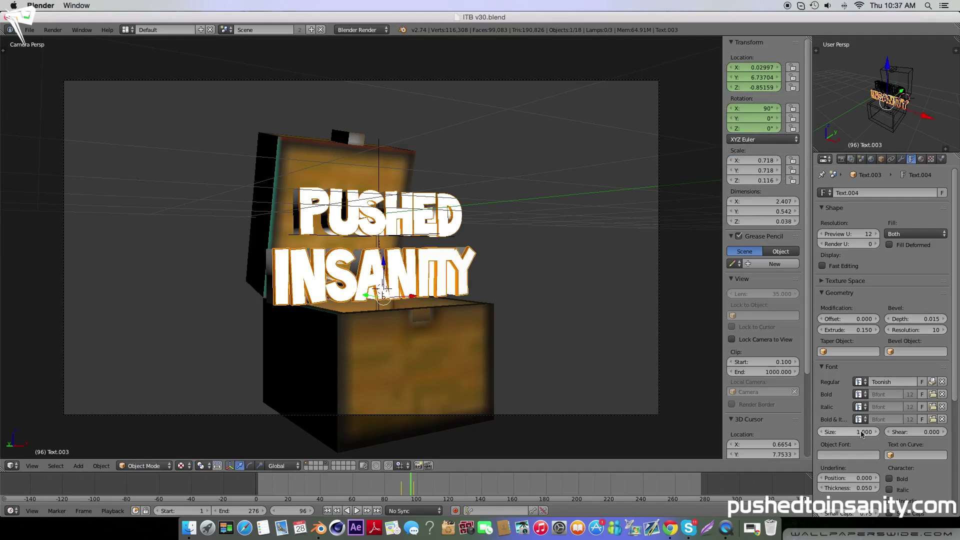
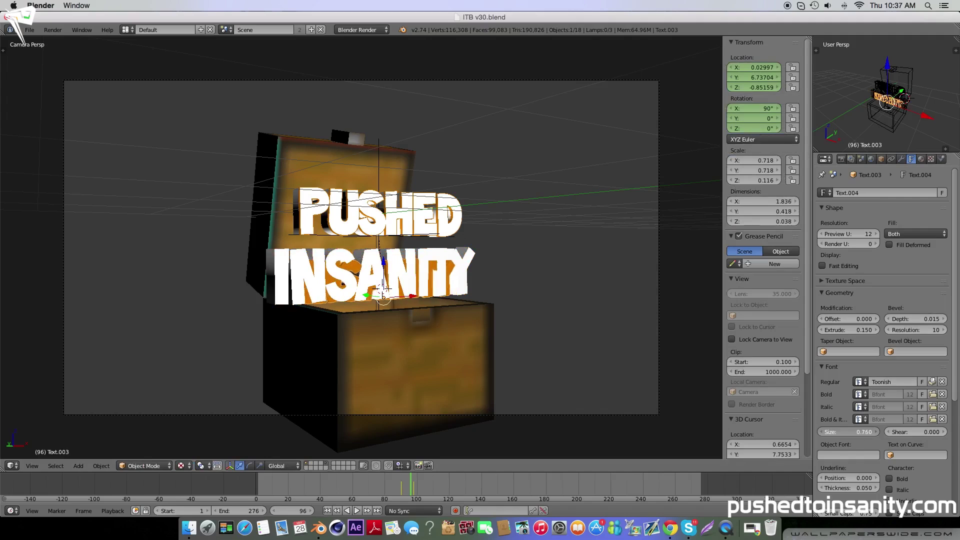
Step: Adjust the font size of both INSANITY text layers, scrubbing the timeline to check
left_click_drag(863, 432, 865, 433)
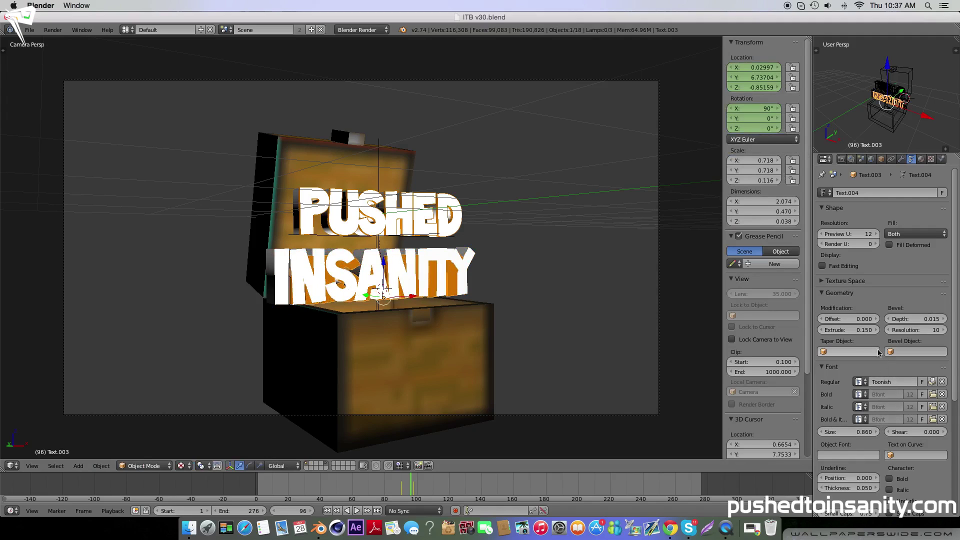
right_click(285, 276)
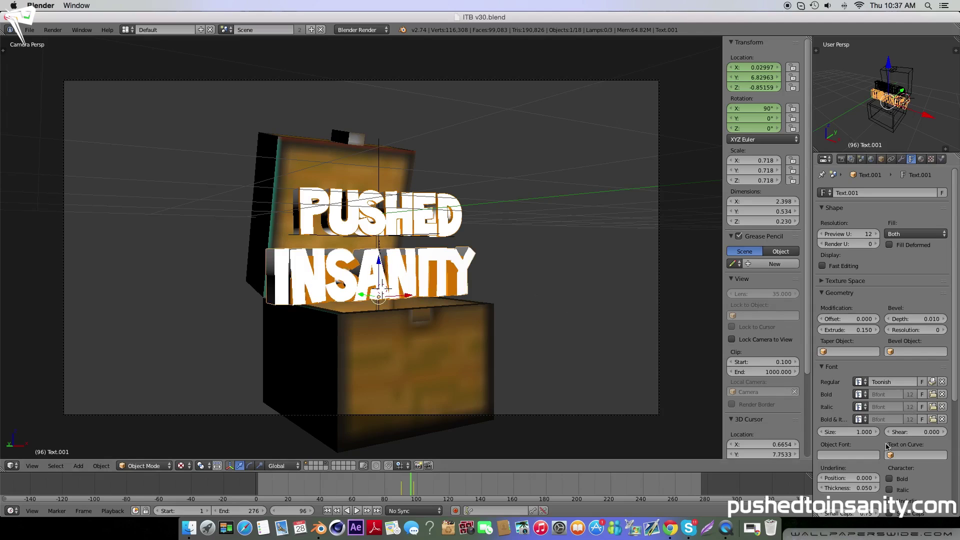
mouse_move(848, 432)
left_mouse_down()
mouse_move(825, 432)
mouse_move(841, 432)
left_mouse_up()
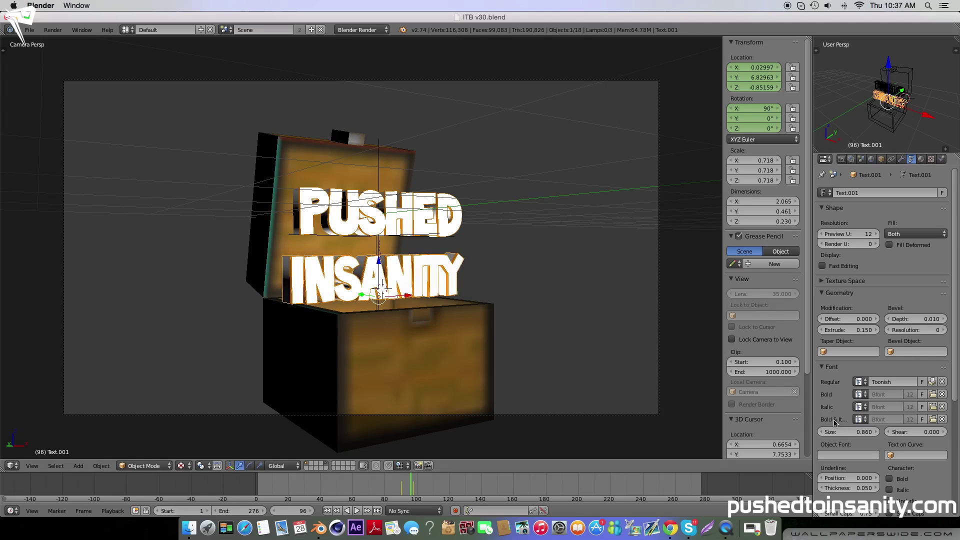
mouse_move(409, 485)
left_mouse_down()
mouse_move(337, 485)
mouse_move(410, 480)
left_mouse_up()
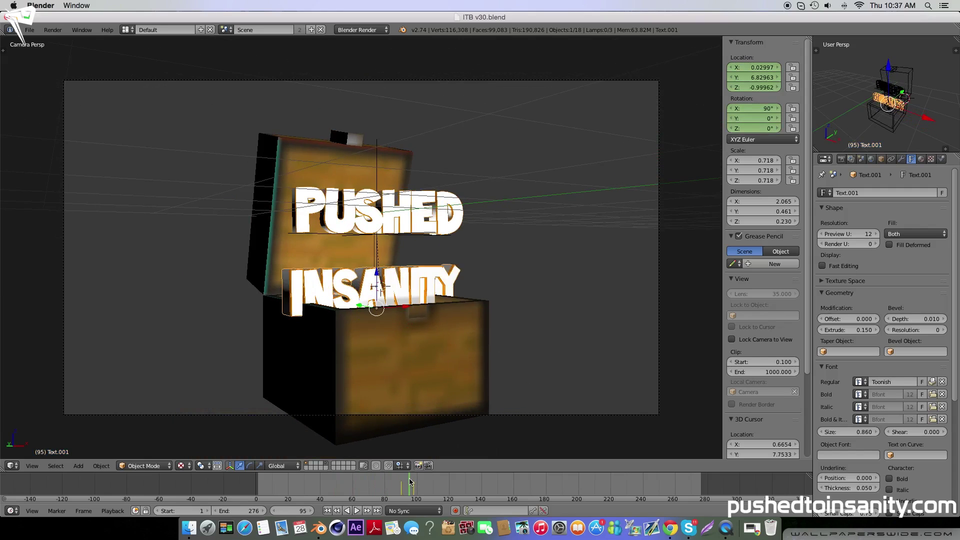
left_click_drag(409, 482, 411, 482)
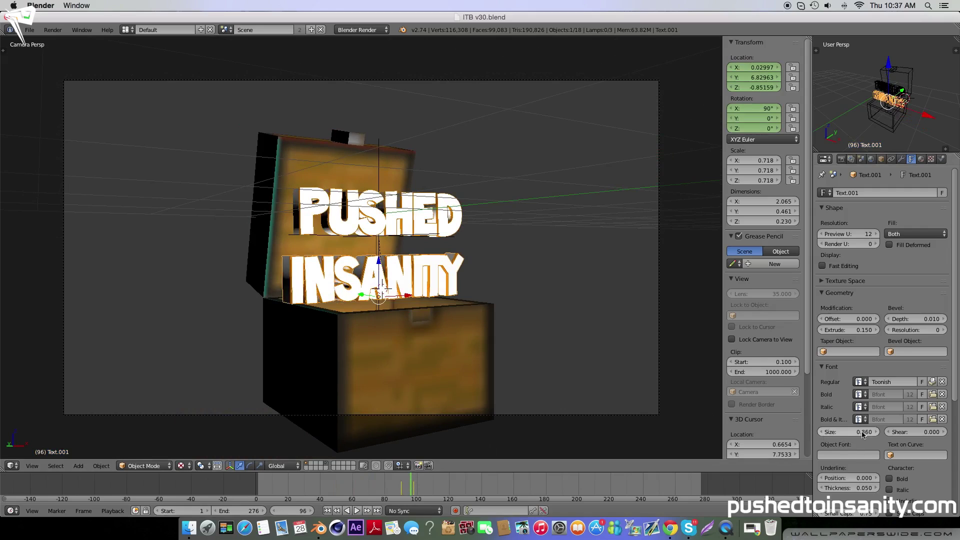
Step: Shrink the INSANITY text and its outline layer further, checking an earlier frame
left_click_drag(863, 434, 833, 434)
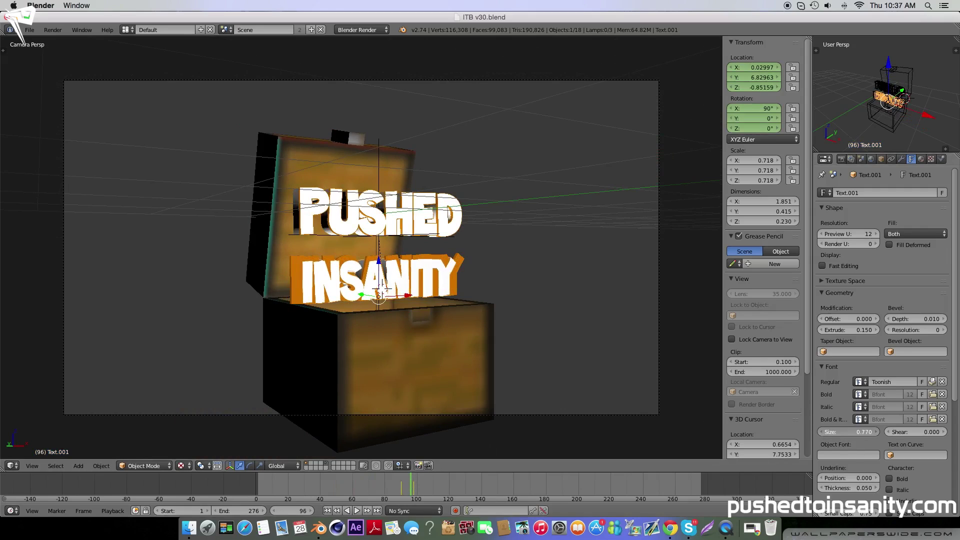
left_click_drag(848, 432, 872, 370)
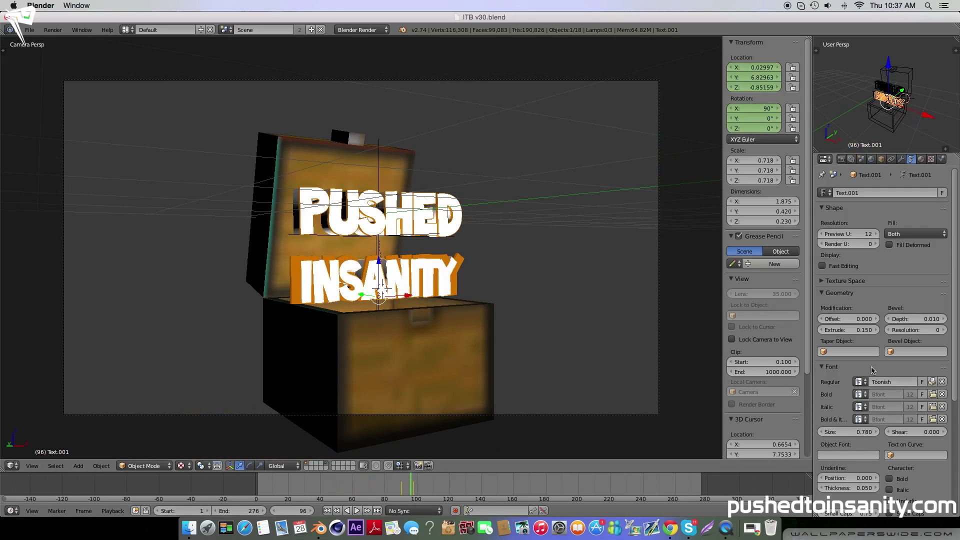
right_click(293, 265)
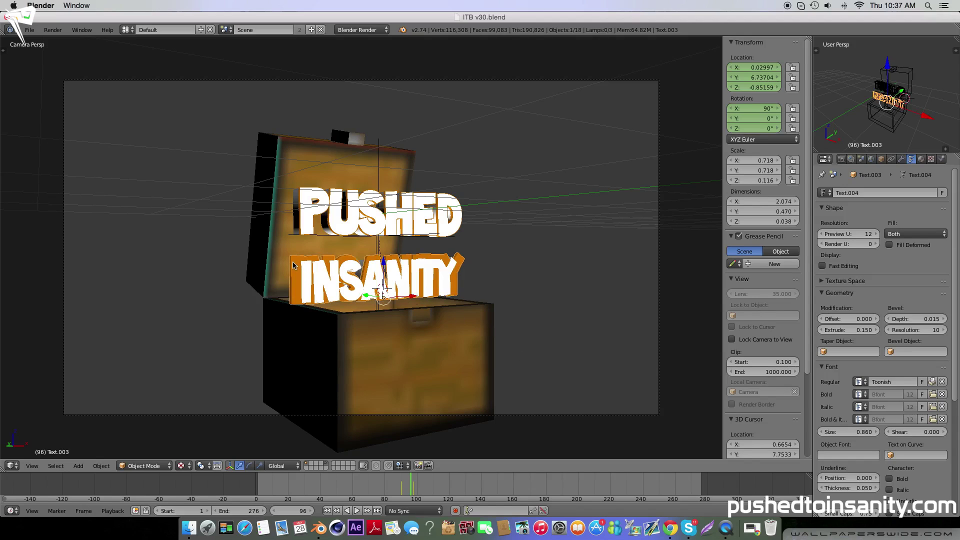
left_click_drag(849, 433, 623, 375)
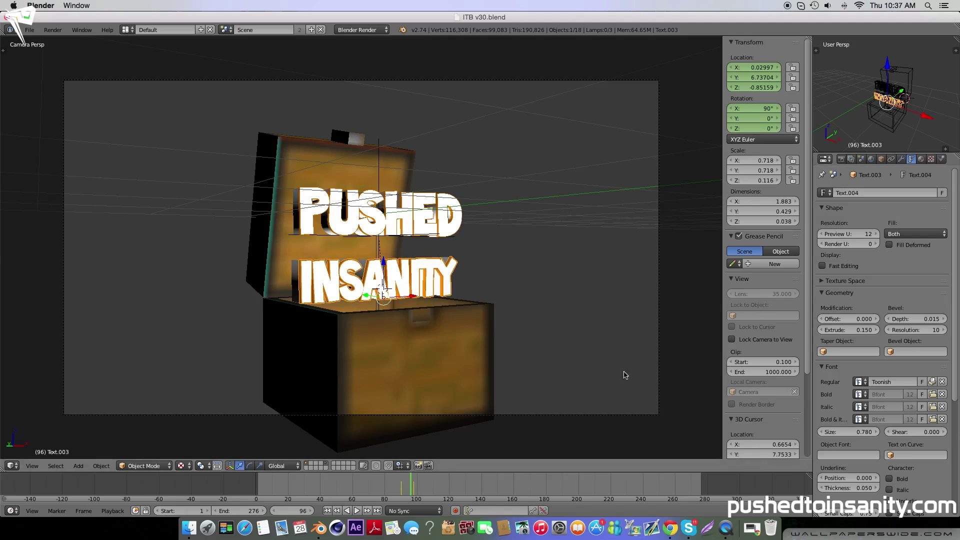
mouse_move(406, 486)
left_mouse_down()
mouse_move(389, 485)
mouse_move(411, 485)
left_mouse_up()
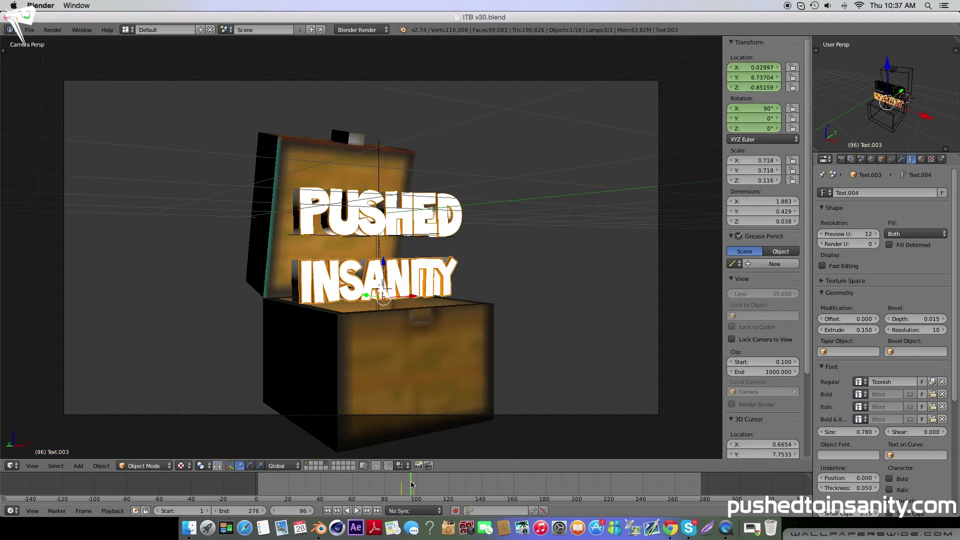
Step: Fine-tune both INSANITY layers to about 0.69 font size and preview the animation
left_click_drag(870, 435, 847, 432)
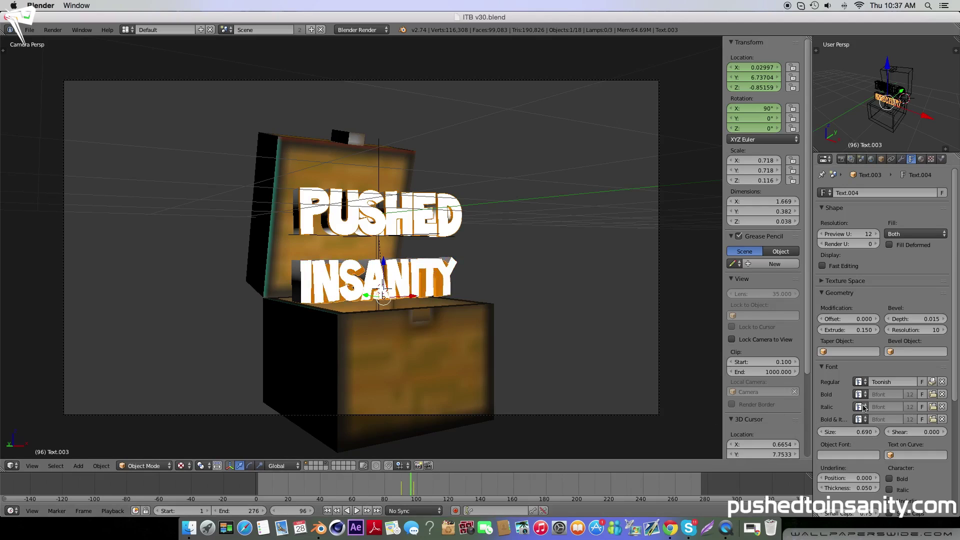
right_click(308, 276)
left_click_drag(870, 432, 844, 432)
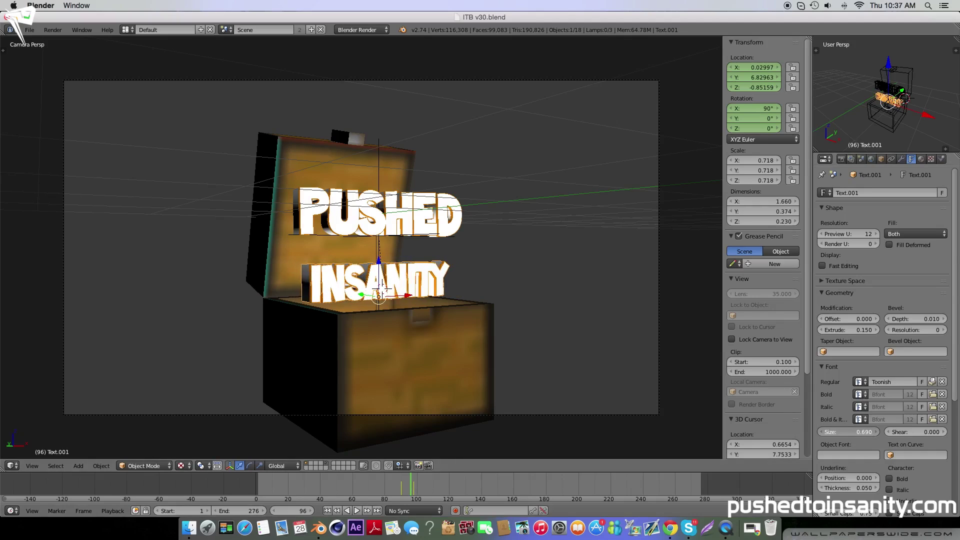
left_click_drag(844, 433, 847, 432)
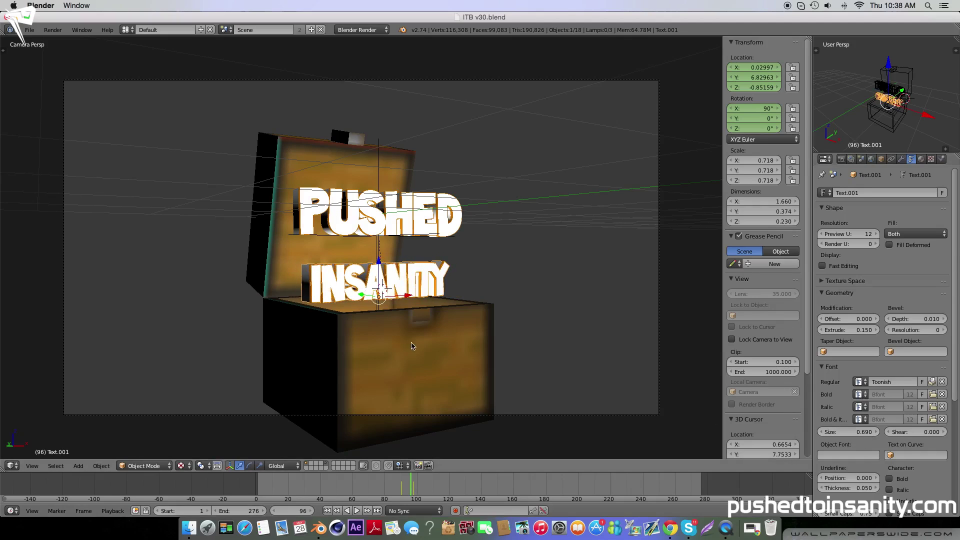
left_click_drag(381, 482, 456, 484)
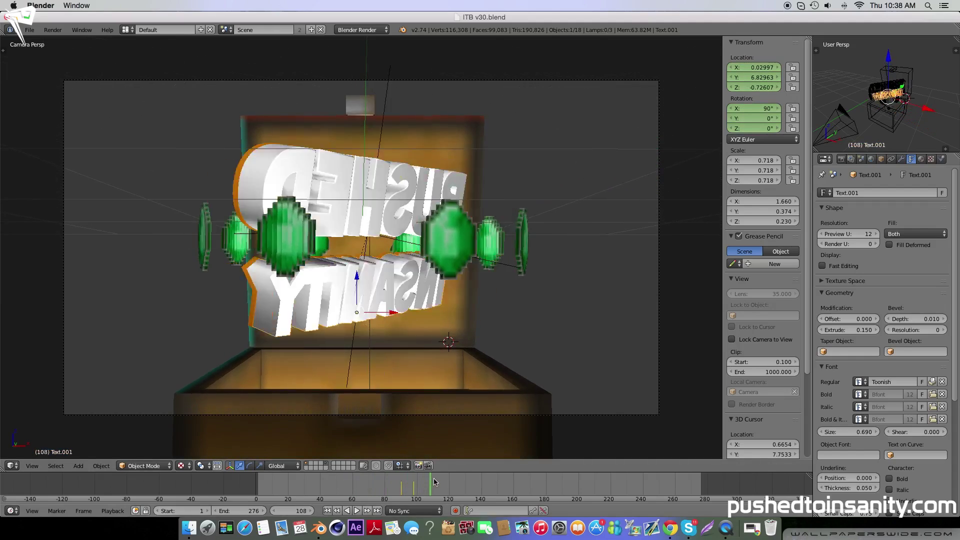
Step: Go to Render properties and open the folder browser for the Output path
left_click_drag(470, 481, 563, 482)
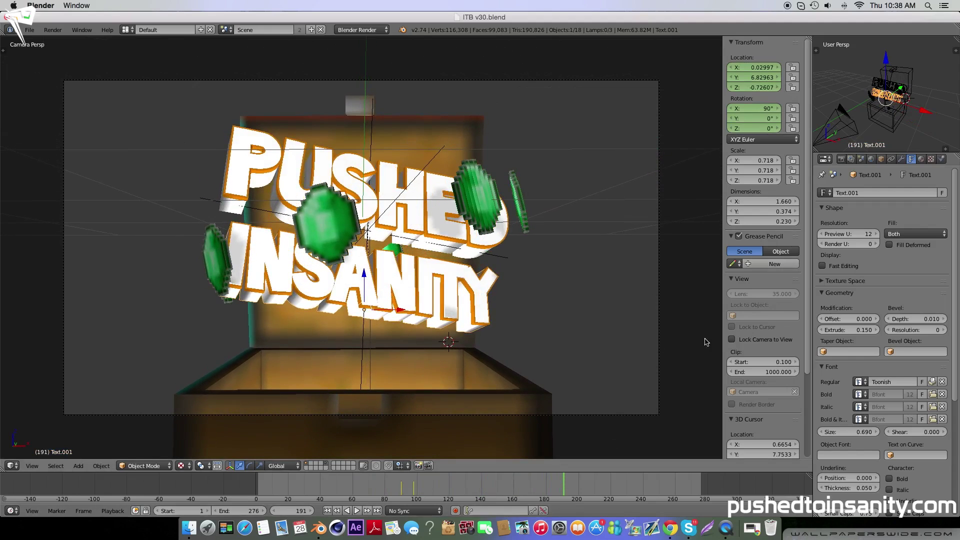
left_click(840, 159)
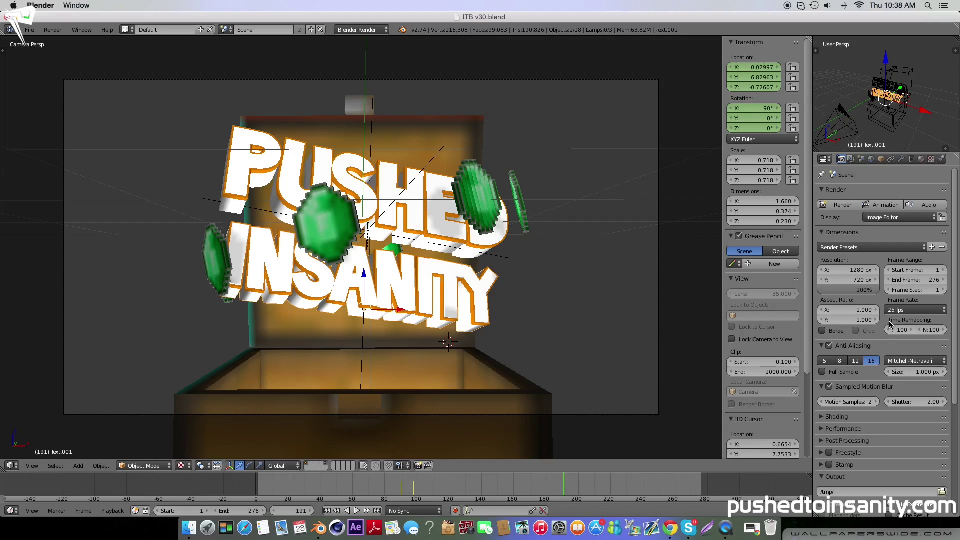
scroll(893, 319, "down", 2)
scroll(896, 324, "down", 1)
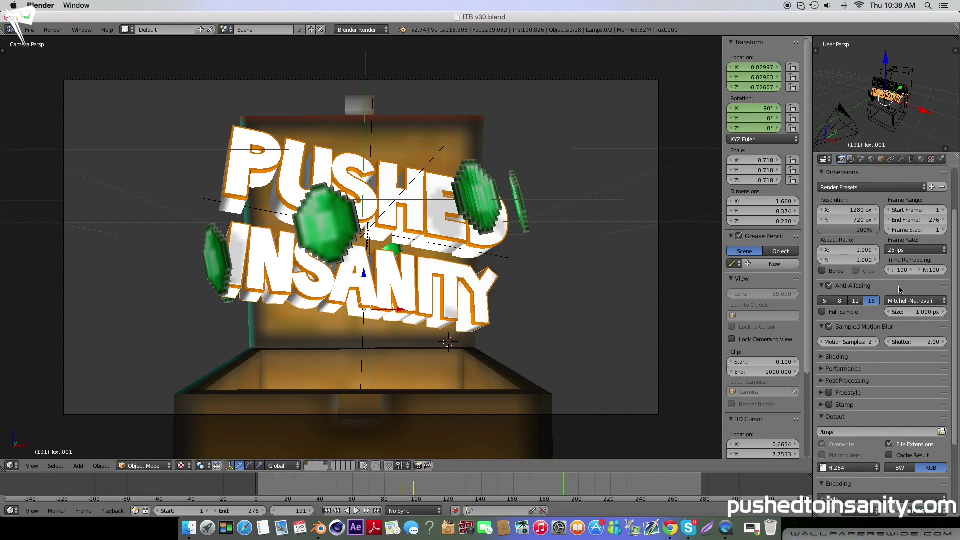
scroll(904, 333, "down", 2)
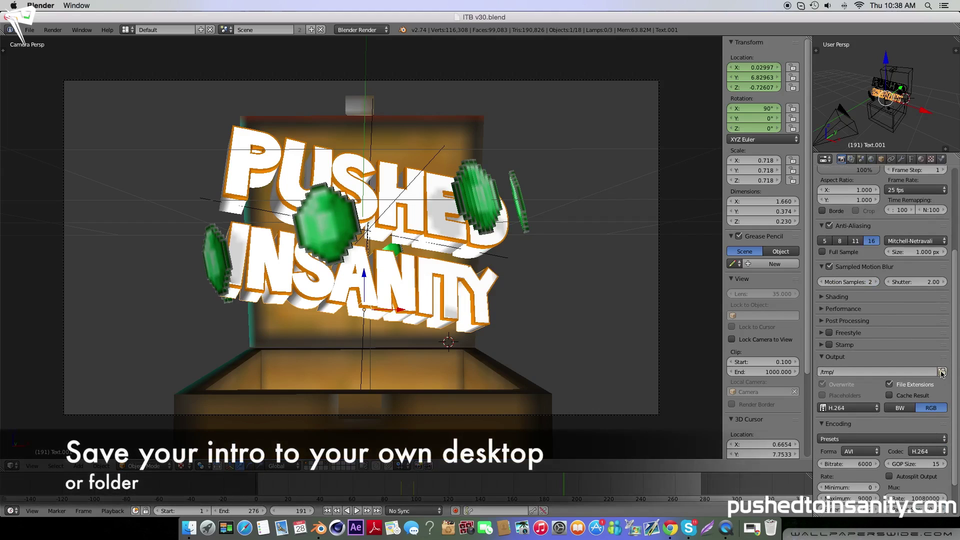
left_click(942, 373)
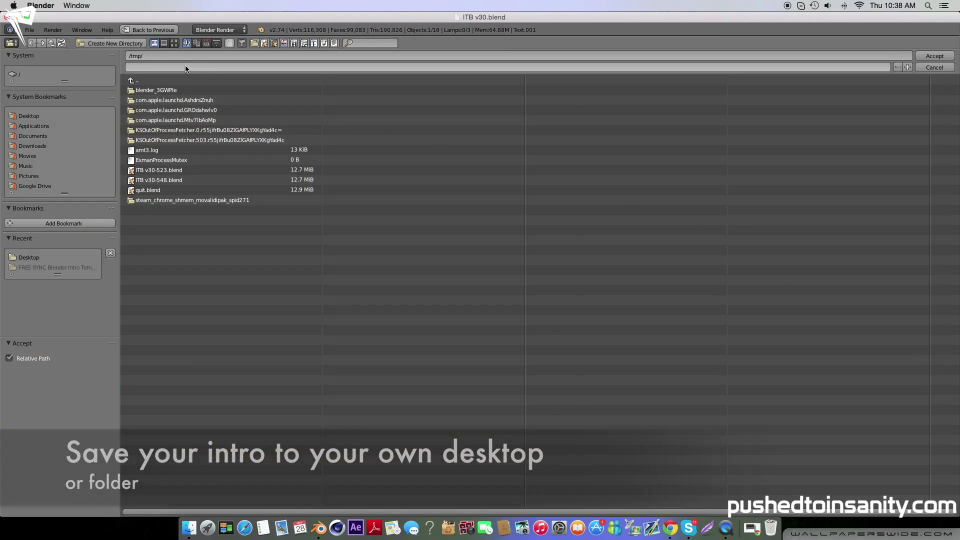
Step: Pick the Desktop bookmark as the render output folder and accept it
left_click(202, 56)
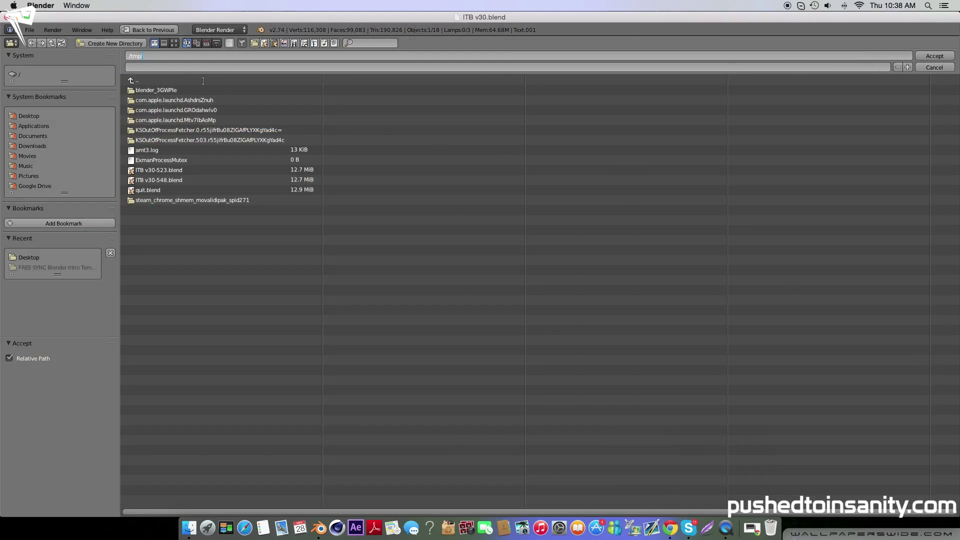
left_click(26, 117)
left_click(27, 118)
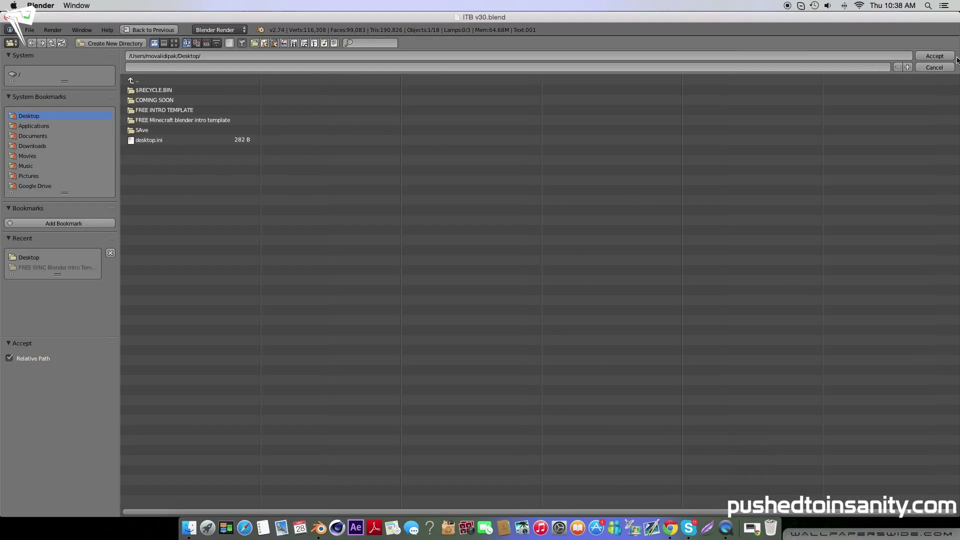
left_click(935, 56)
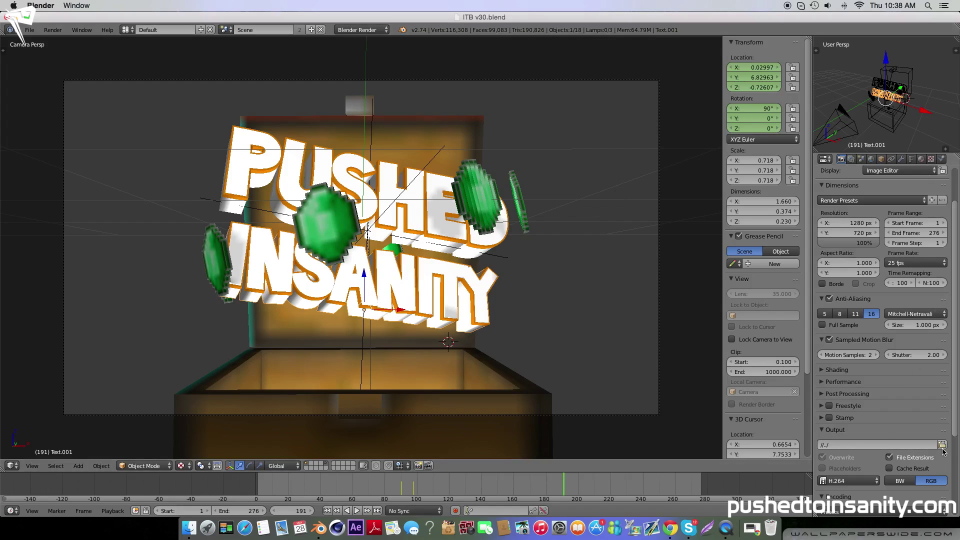
Step: Set the output format to QuickTime with 60% JPEG quality and AAC audio
left_click(874, 482)
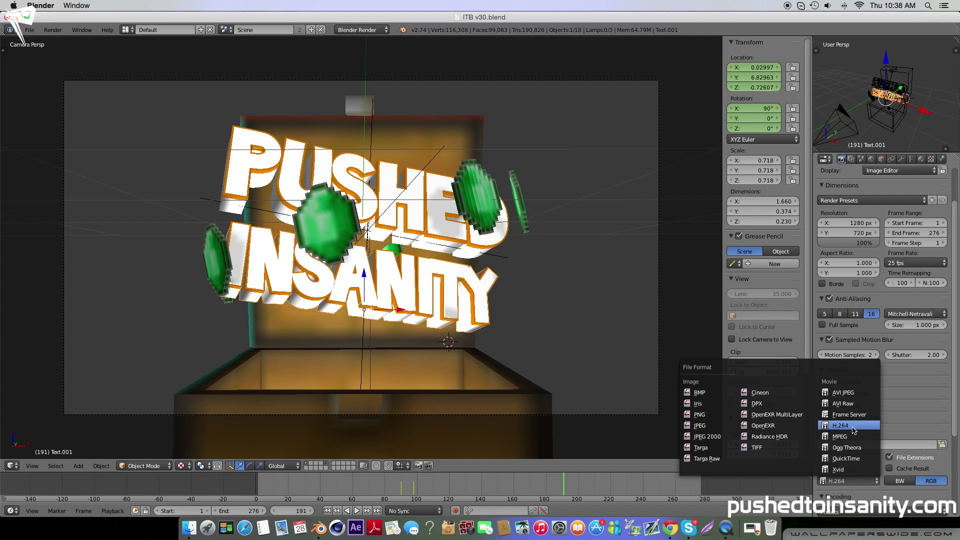
left_click(860, 460)
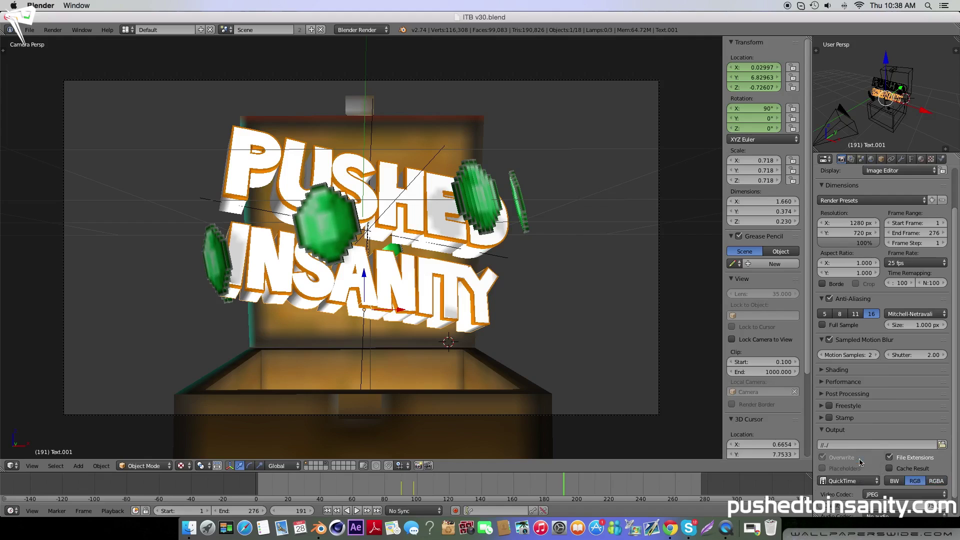
scroll(874, 440, "down", 1)
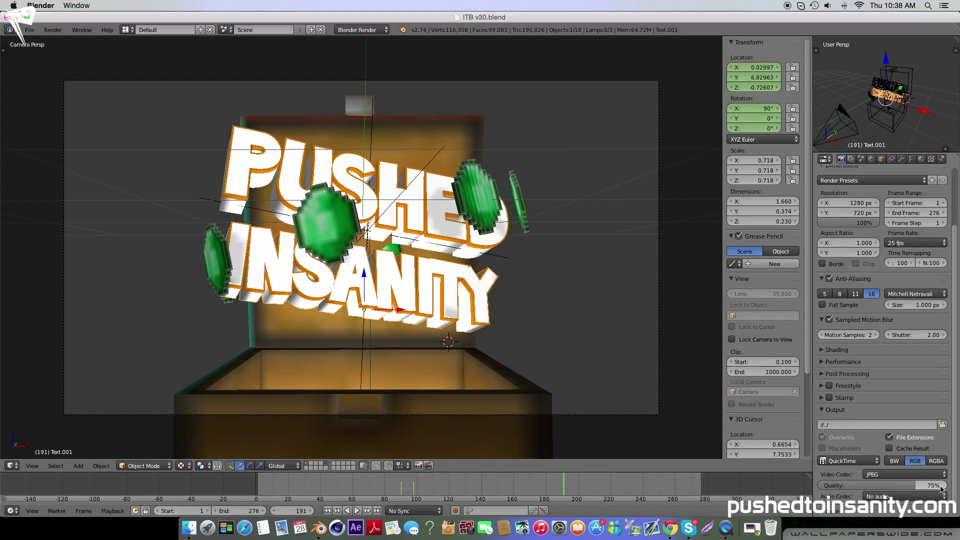
mouse_move(936, 487)
left_mouse_down()
mouse_move(952, 486)
mouse_move(909, 486)
left_mouse_up()
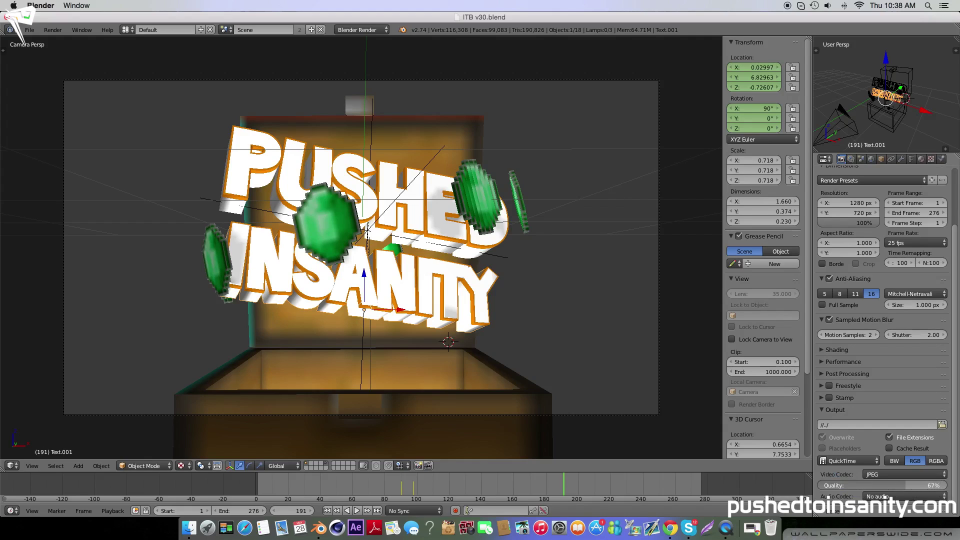
left_click(935, 497)
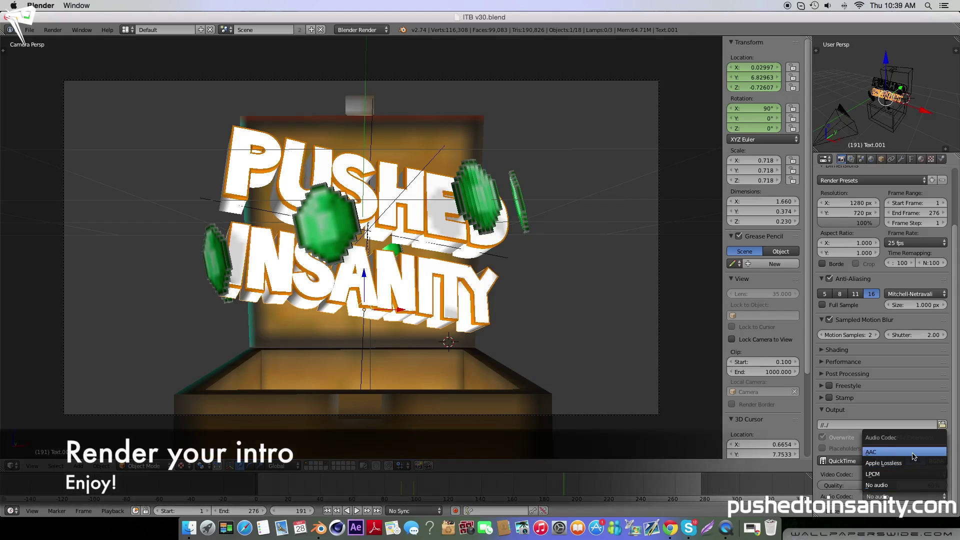
left_click(914, 452)
scroll(860, 455, "down", 1)
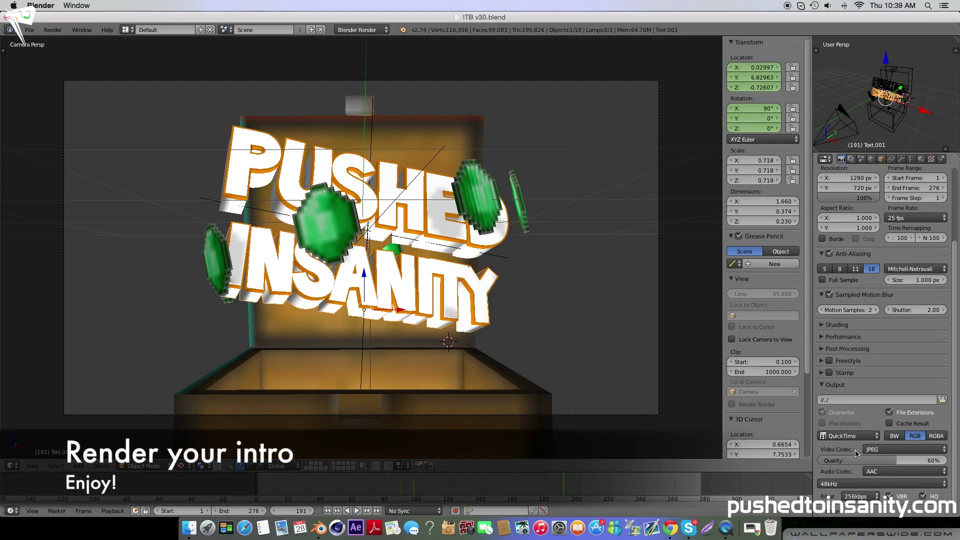